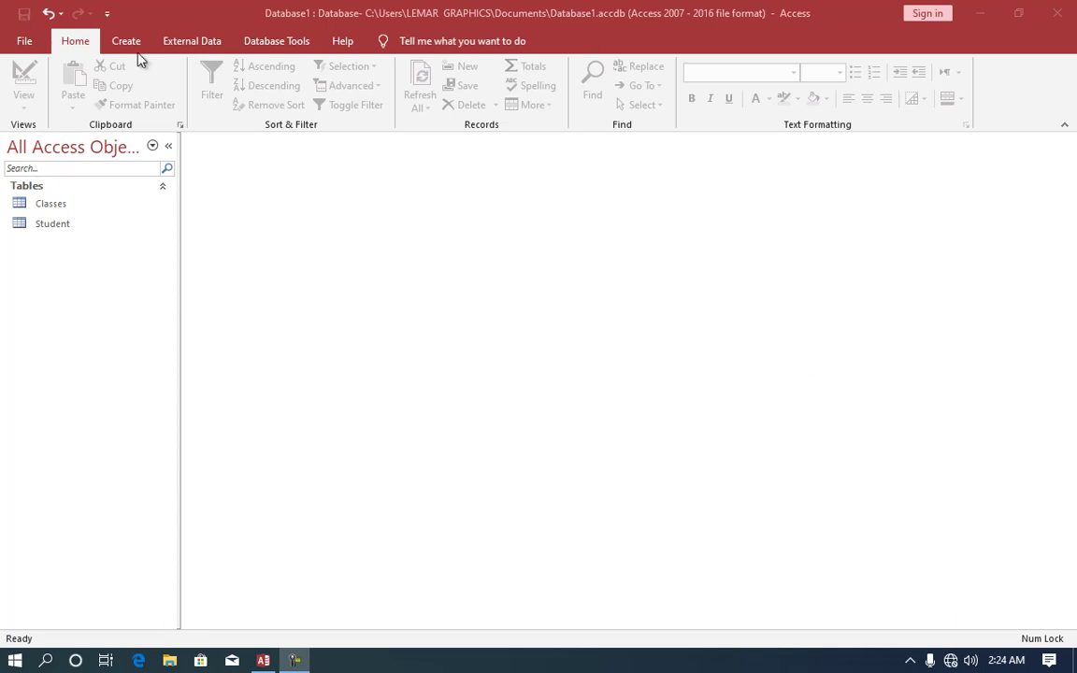
Step: Show the Create tab tools and select the Student table in the Navigation Pane
{"action": "left_click", "coordinate": [109, 41]}
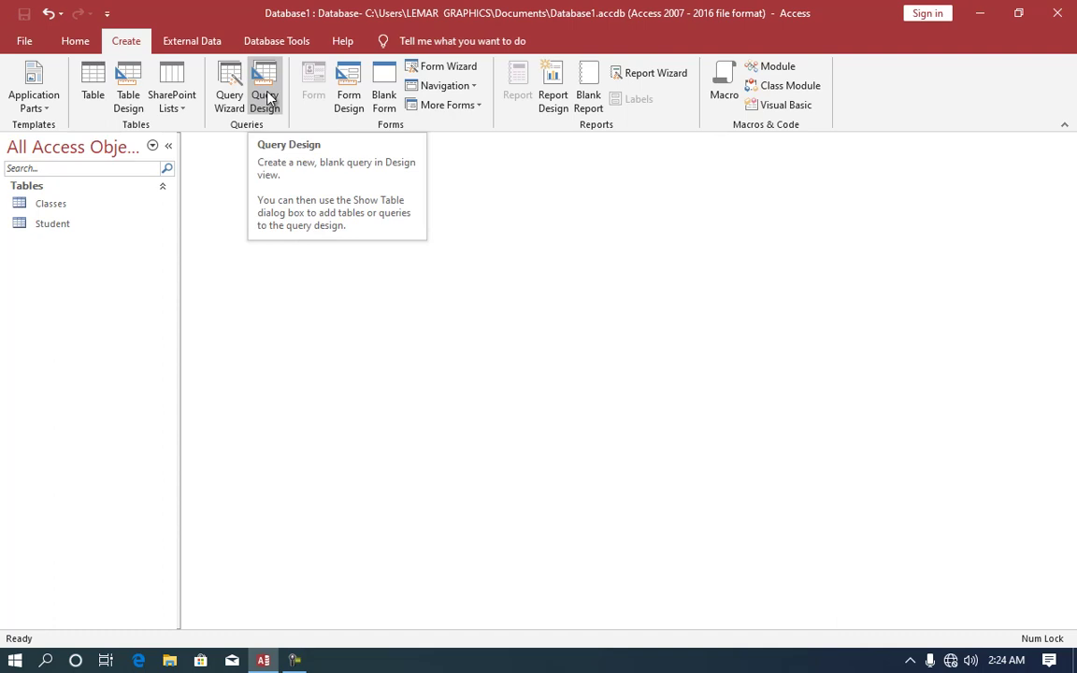
{"action": "key", "text": "F9"}
{"action": "left_click", "coordinate": [71, 223]}
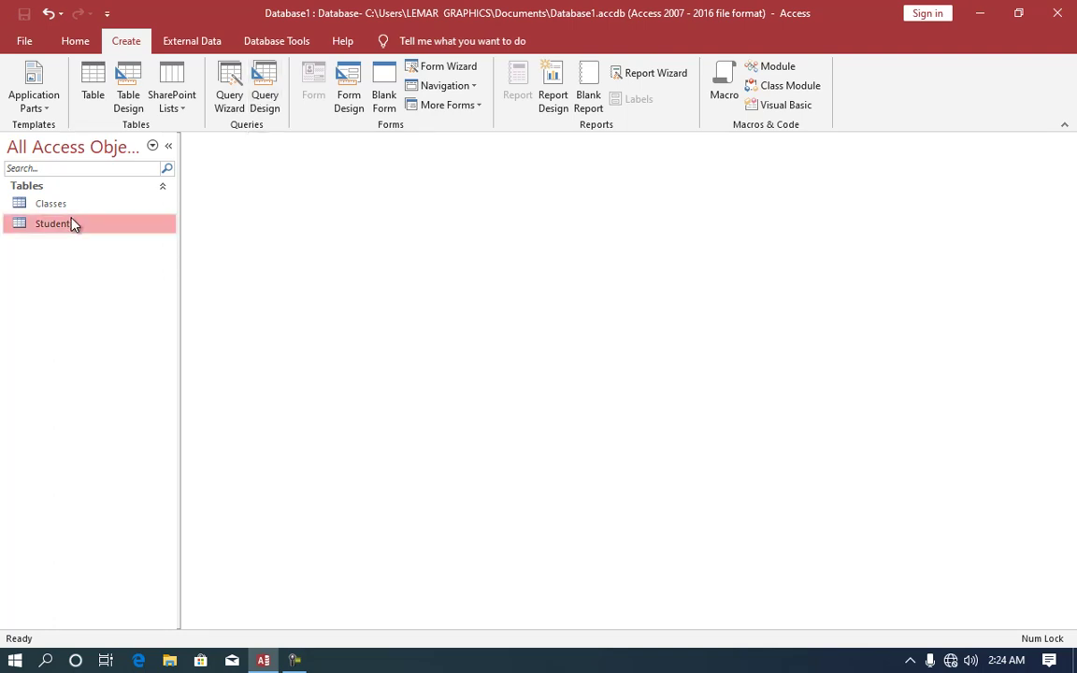
{"action": "left_click", "coordinate": [75, 210]}
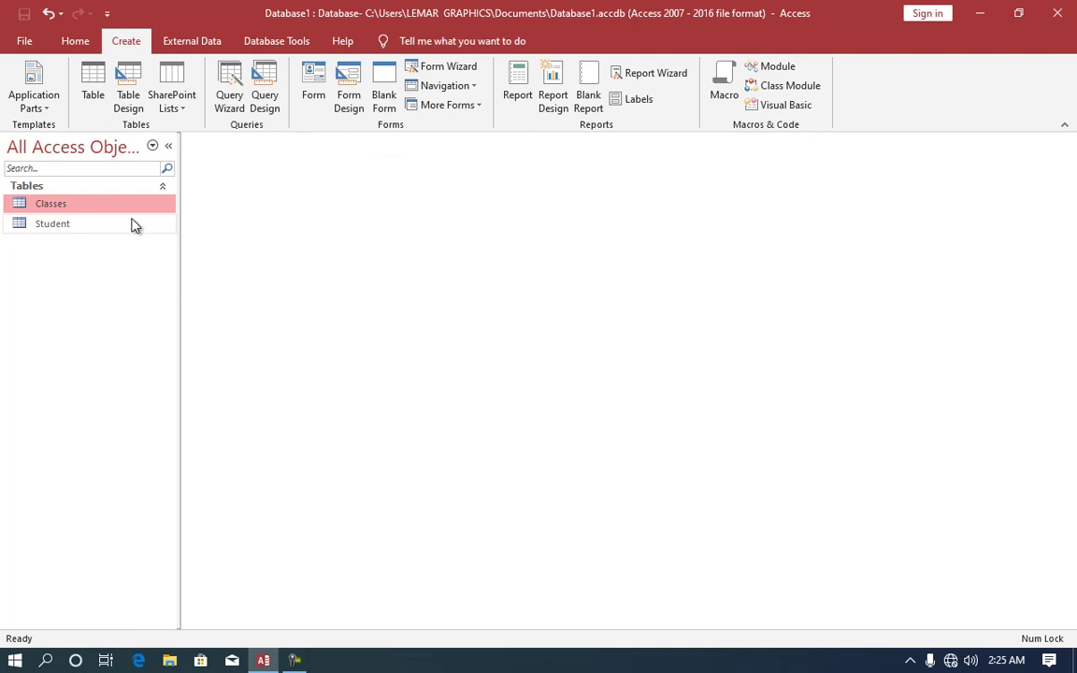
{"action": "left_click", "coordinate": [134, 224]}
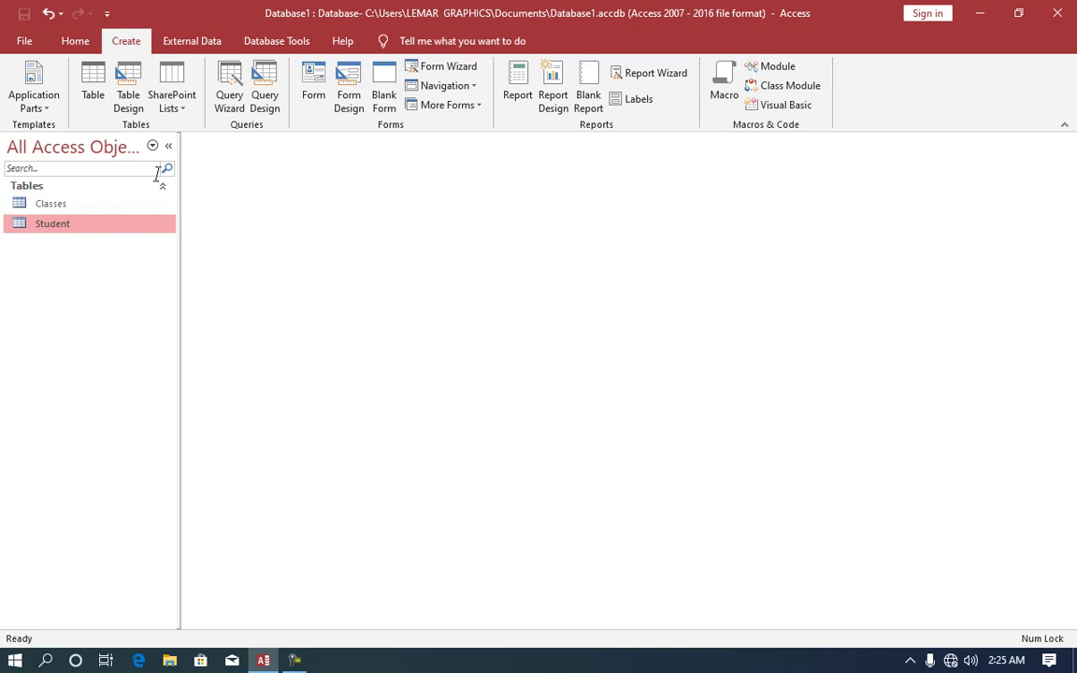
{"action": "key", "text": "F9"}
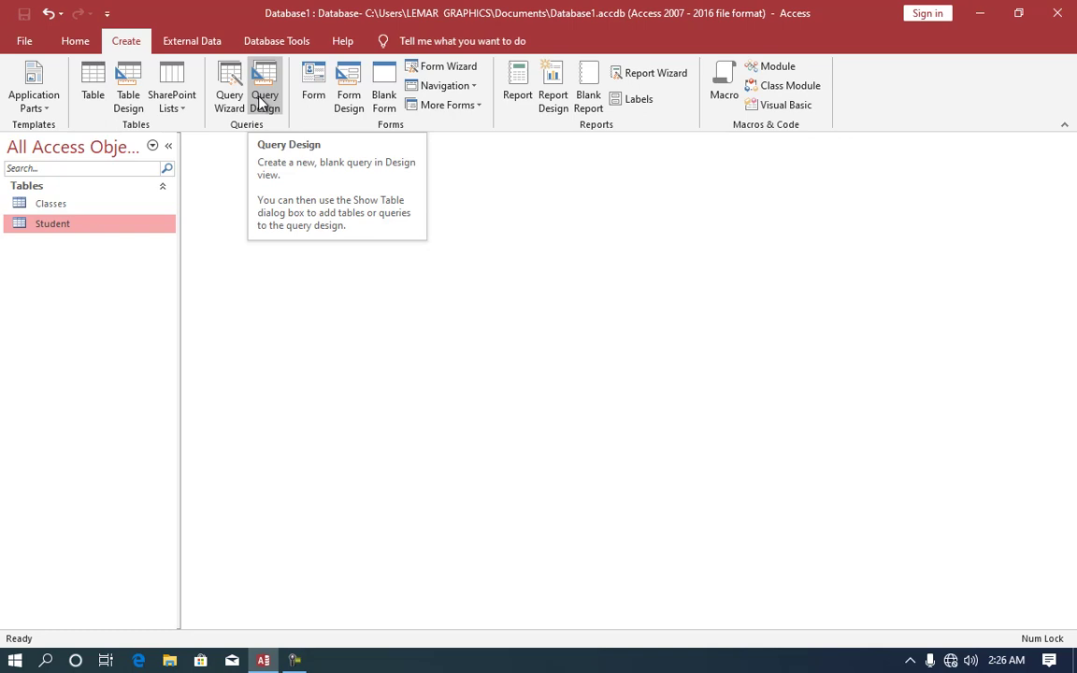
Step: Start a new query design with the Student and Classes tables added
{"action": "left_click", "coordinate": [261, 103]}
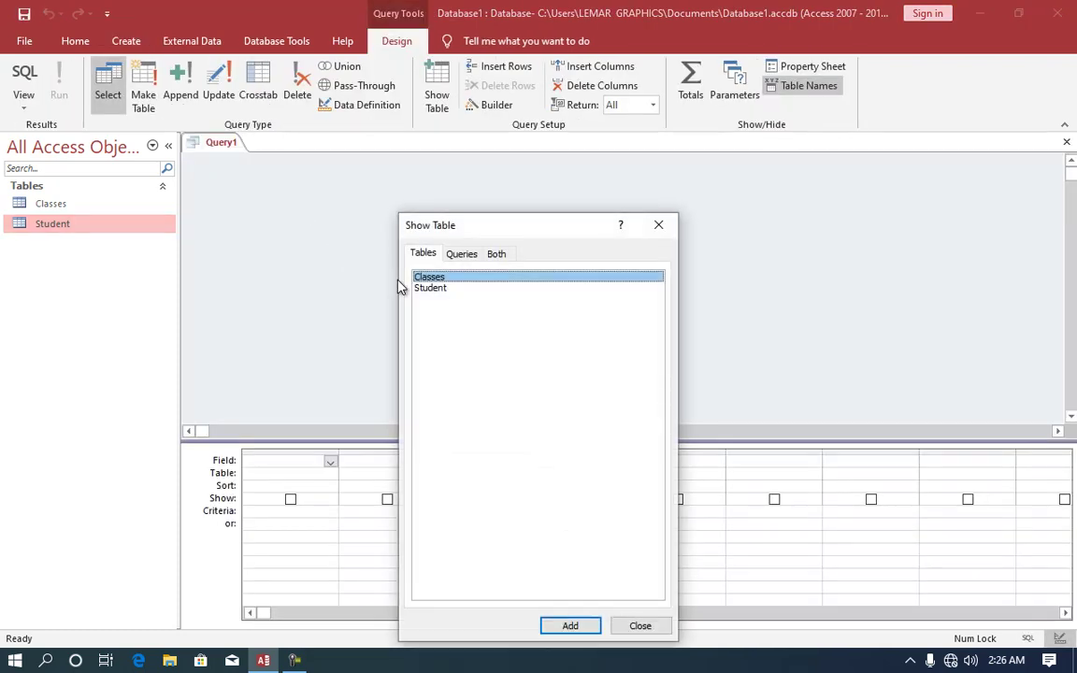
{"action": "left_click", "coordinate": [425, 288]}
{"action": "double_click", "coordinate": [424, 289]}
{"action": "double_click", "coordinate": [429, 277]}
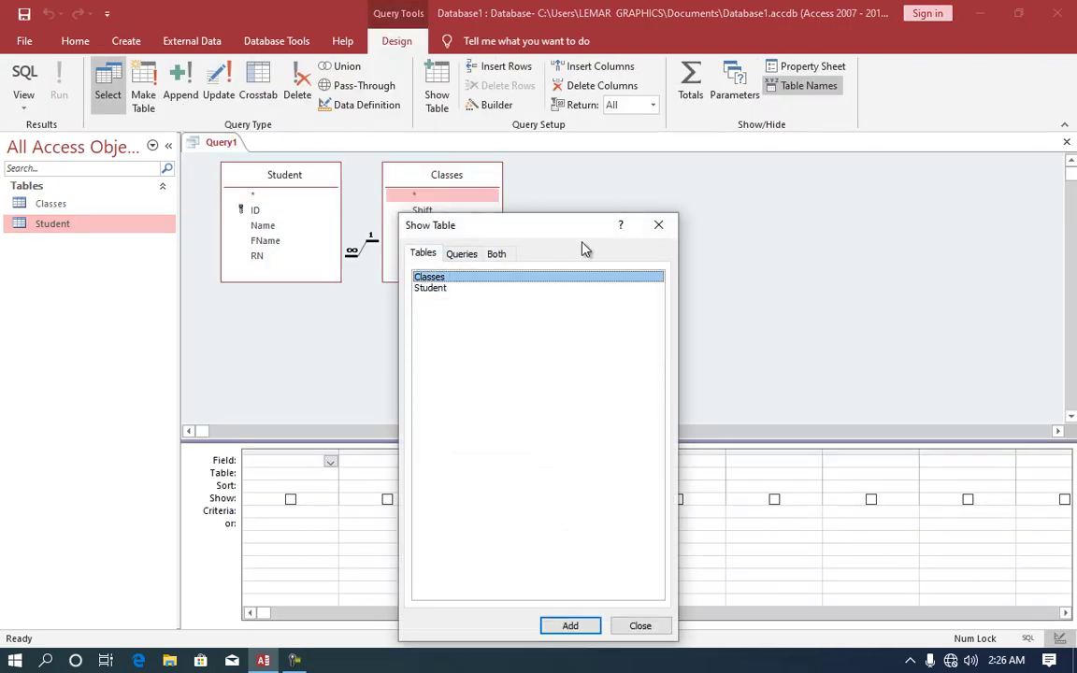
{"action": "left_click", "coordinate": [658, 224]}
Step: Add the ID, Name, Shift and Class fields and run the query to see five records
{"action": "double_click", "coordinate": [255, 211]}
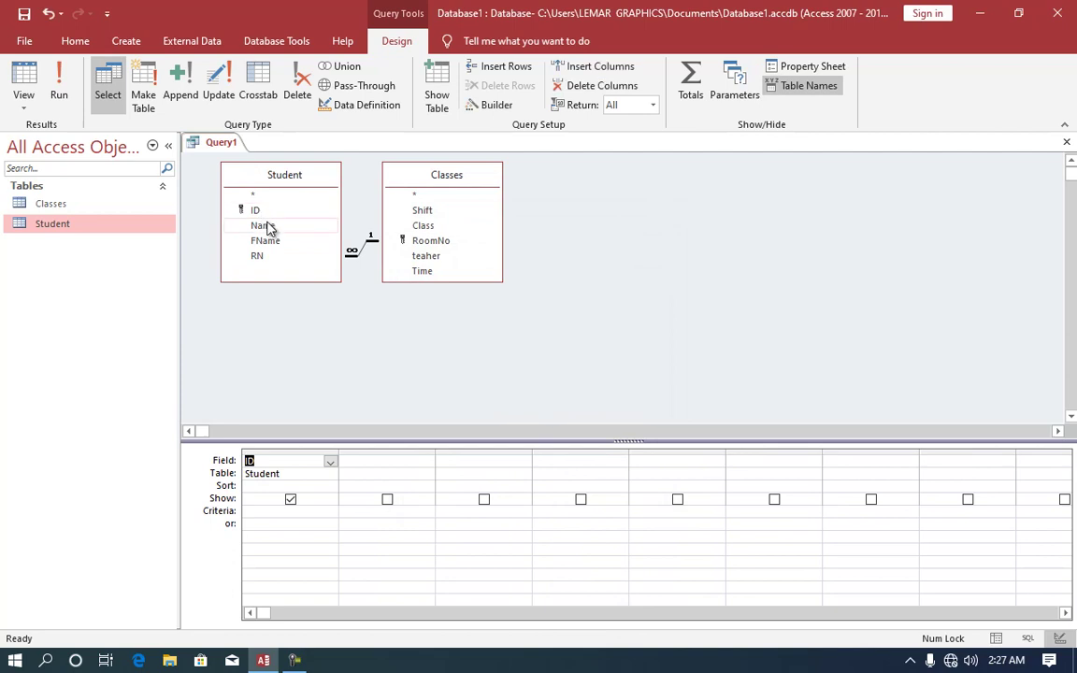
{"action": "double_click", "coordinate": [264, 225]}
{"action": "double_click", "coordinate": [421, 211]}
{"action": "double_click", "coordinate": [422, 225]}
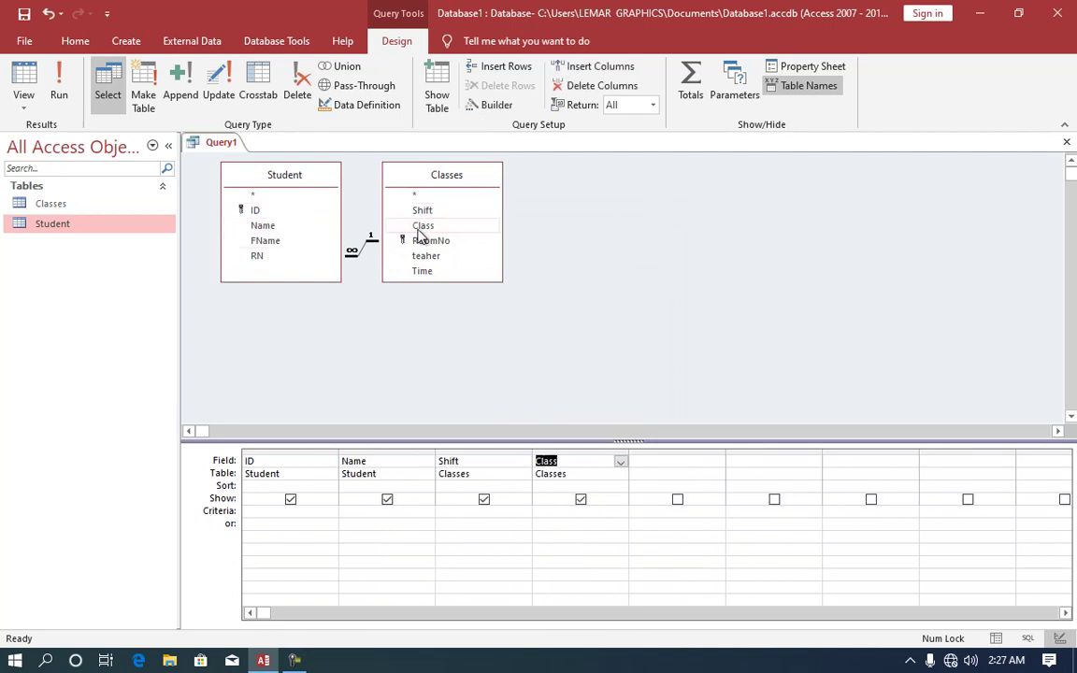
{"action": "left_click", "coordinate": [53, 99]}
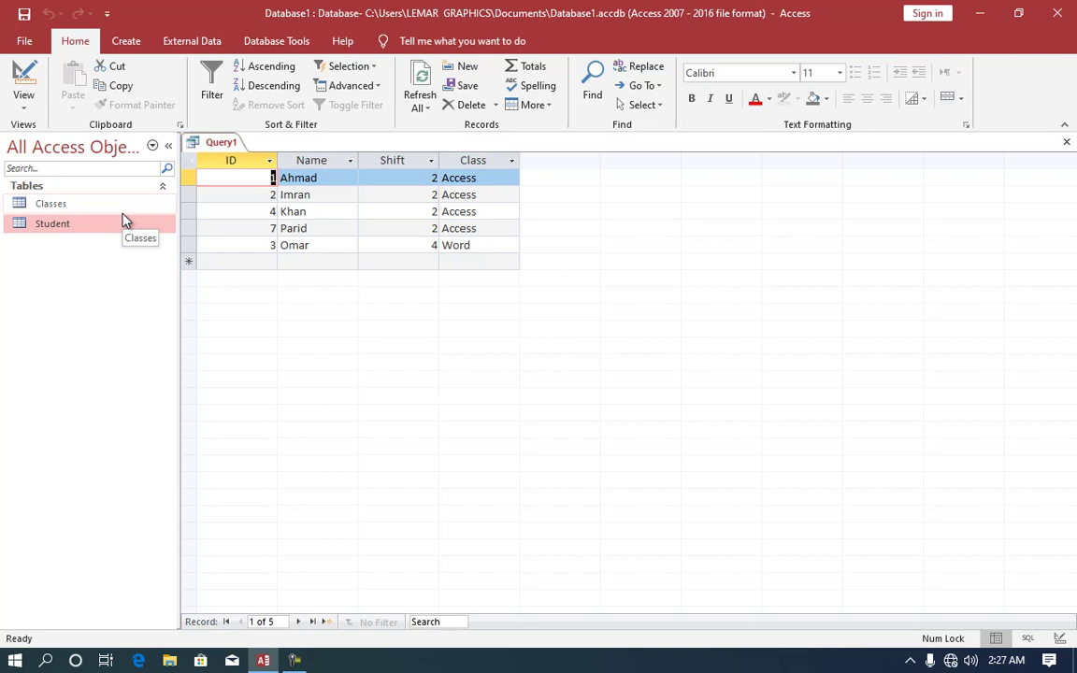
Step: Close Query1 without saving its design and bring back the Create tools
{"action": "key", "text": "ctrl+w"}
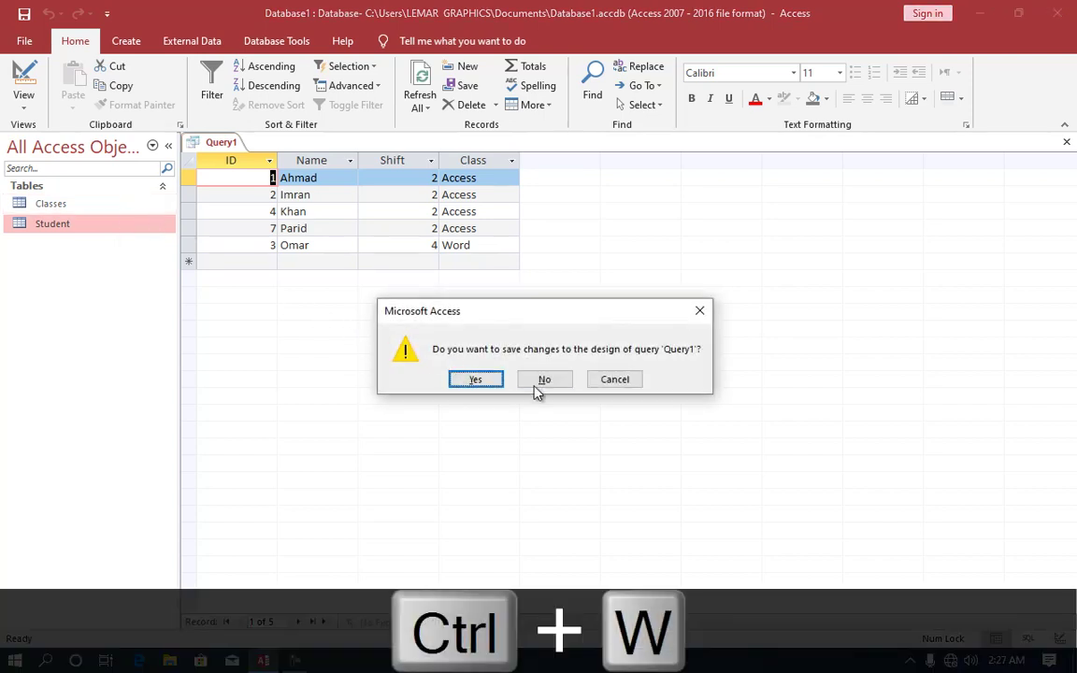
{"action": "left_click", "coordinate": [539, 387]}
{"action": "left_click", "coordinate": [140, 42]}
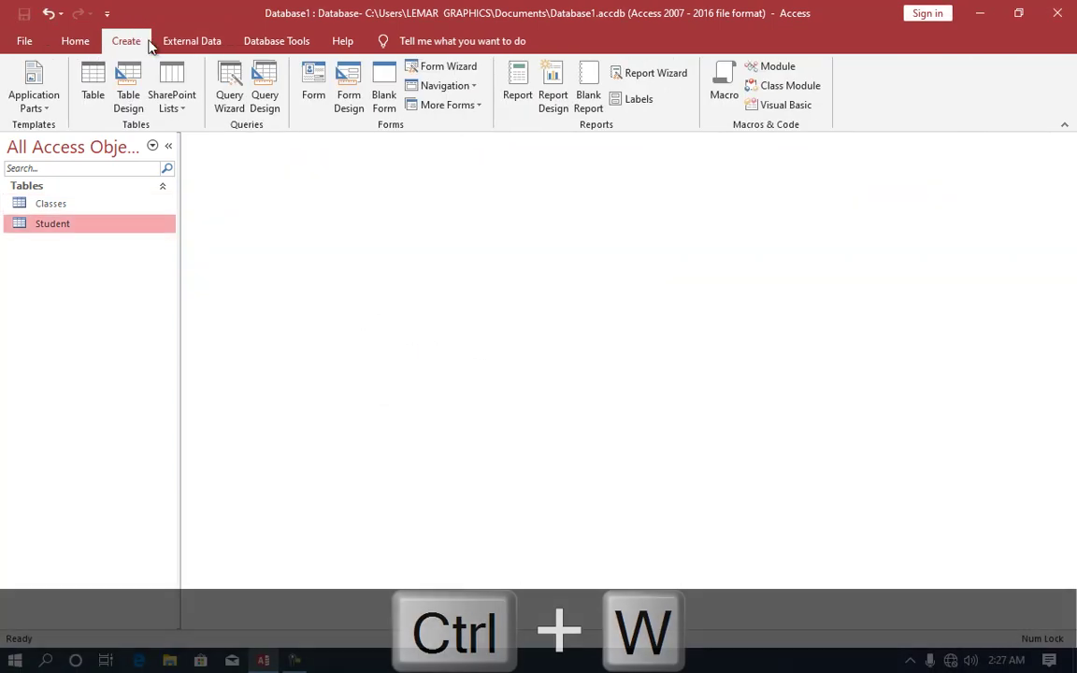
{"action": "key", "text": "F9"}
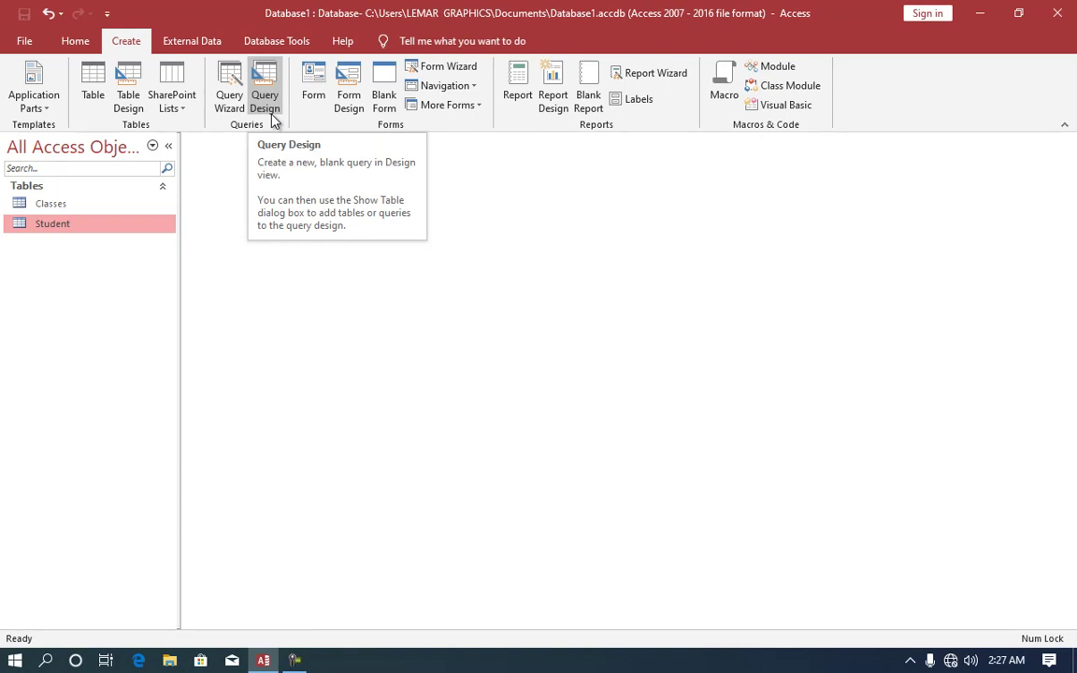
{"action": "left_click", "coordinate": [276, 109]}
Step: Create a blank query design with only the Student table added from Show Table
{"action": "left_click", "coordinate": [263, 102]}
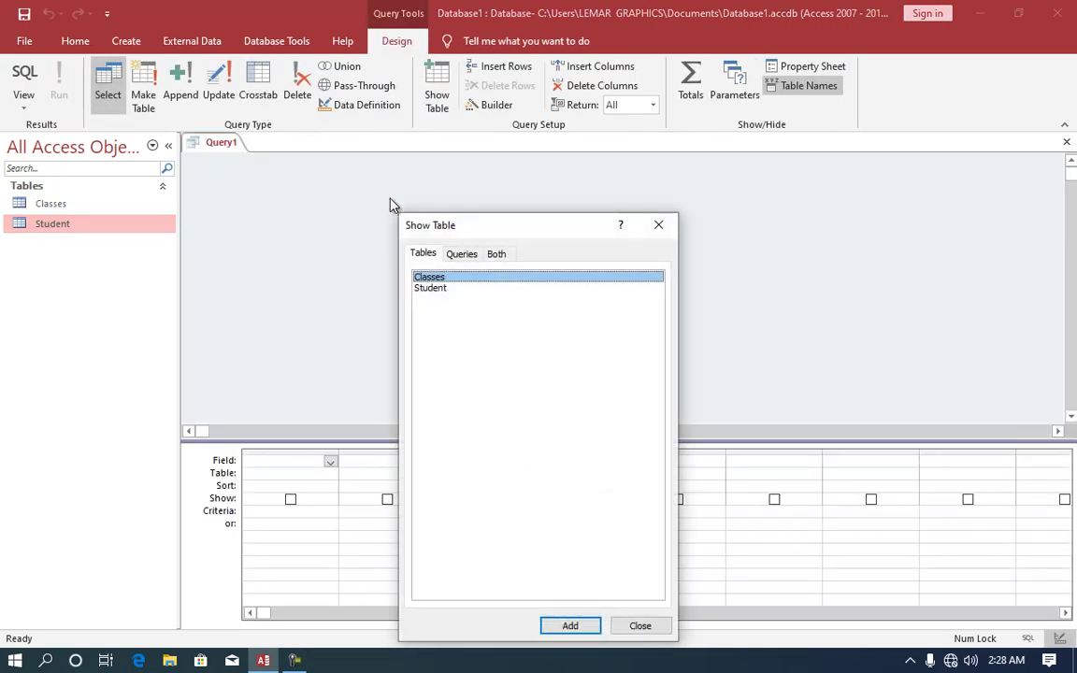
{"action": "left_click_drag", "start_coordinate": [459, 231], "coordinate": [428, 168]}
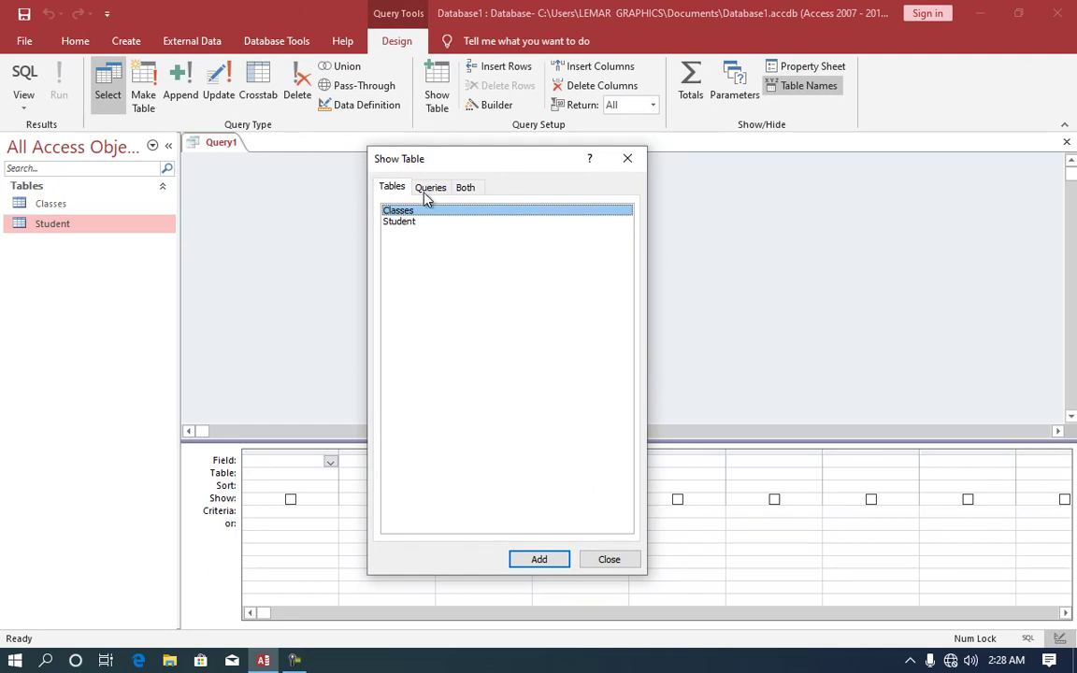
{"action": "left_click", "coordinate": [429, 227]}
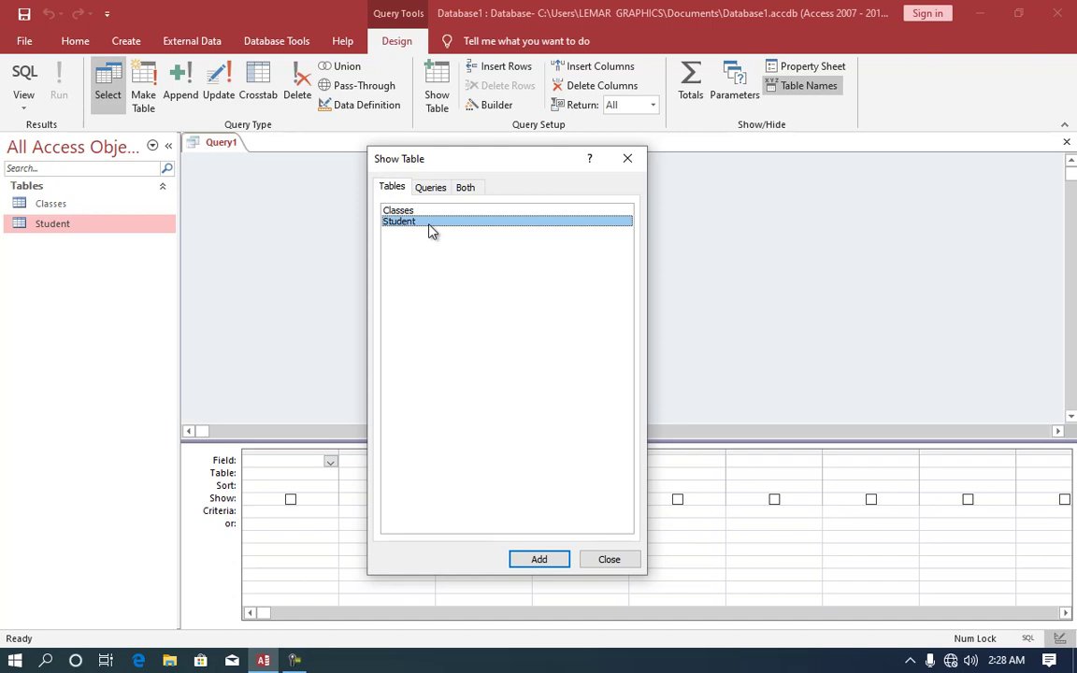
{"action": "key", "text": "Up"}
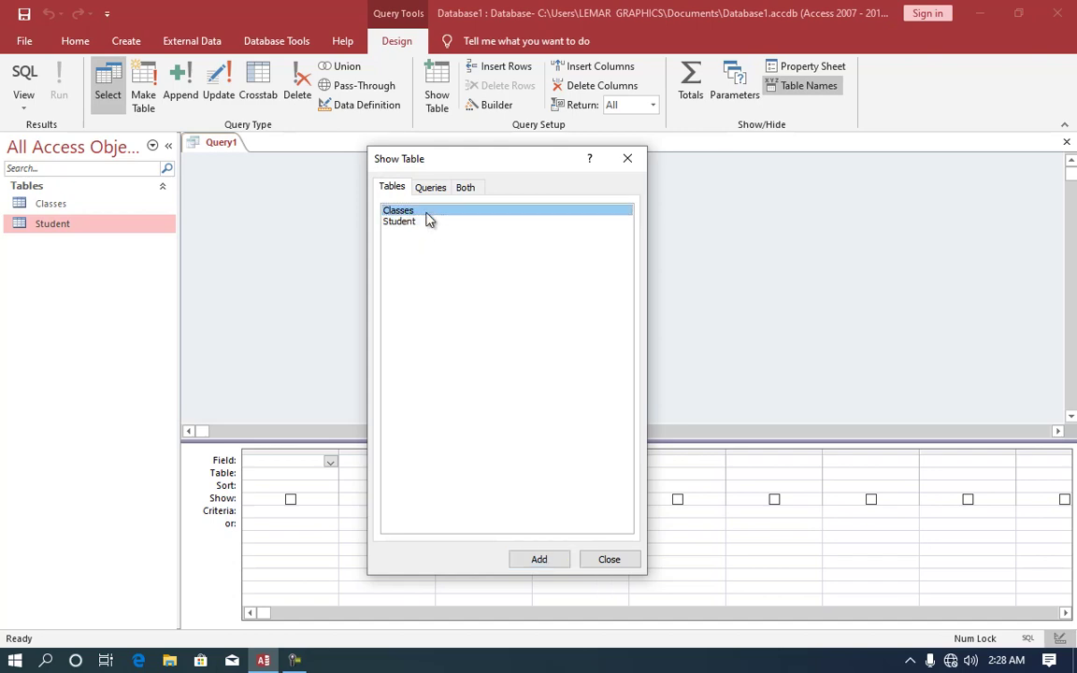
{"action": "key", "text": "super"}
{"action": "left_click", "coordinate": [653, 224]}
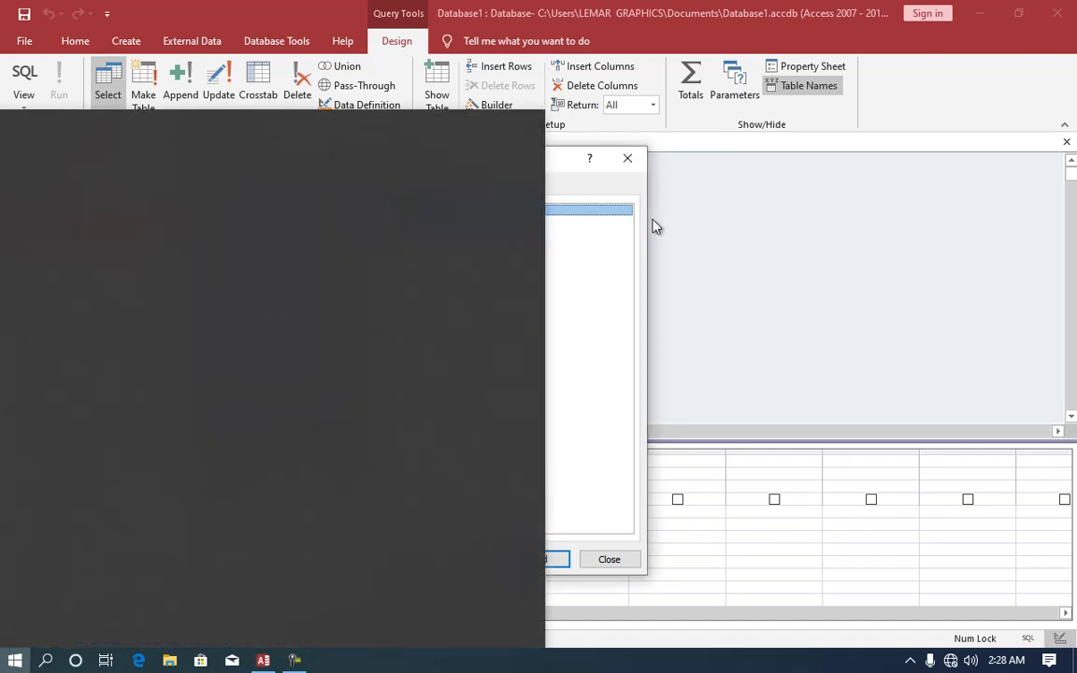
{"action": "left_click", "coordinate": [446, 224], "text": "shift"}
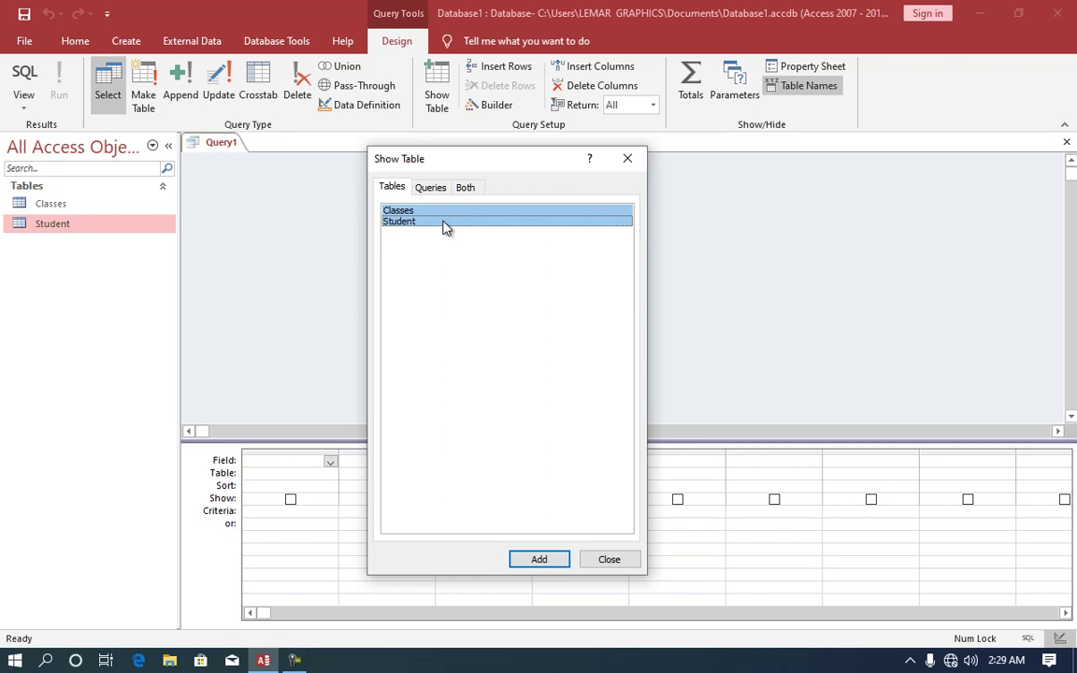
{"action": "left_click", "coordinate": [450, 222]}
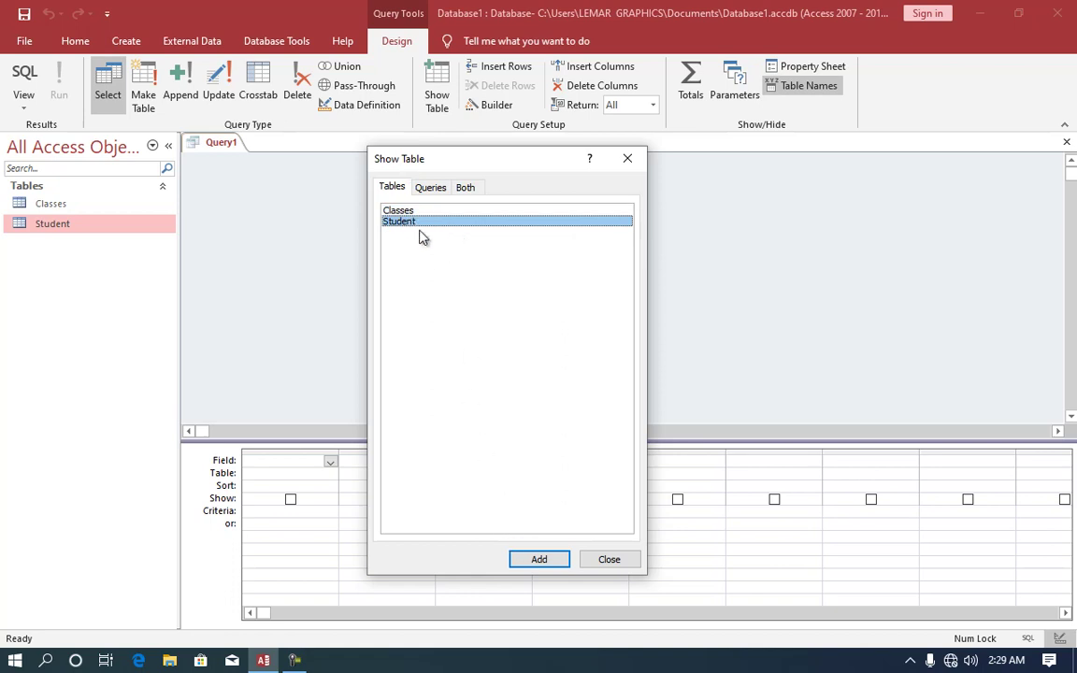
{"action": "left_click", "coordinate": [530, 561]}
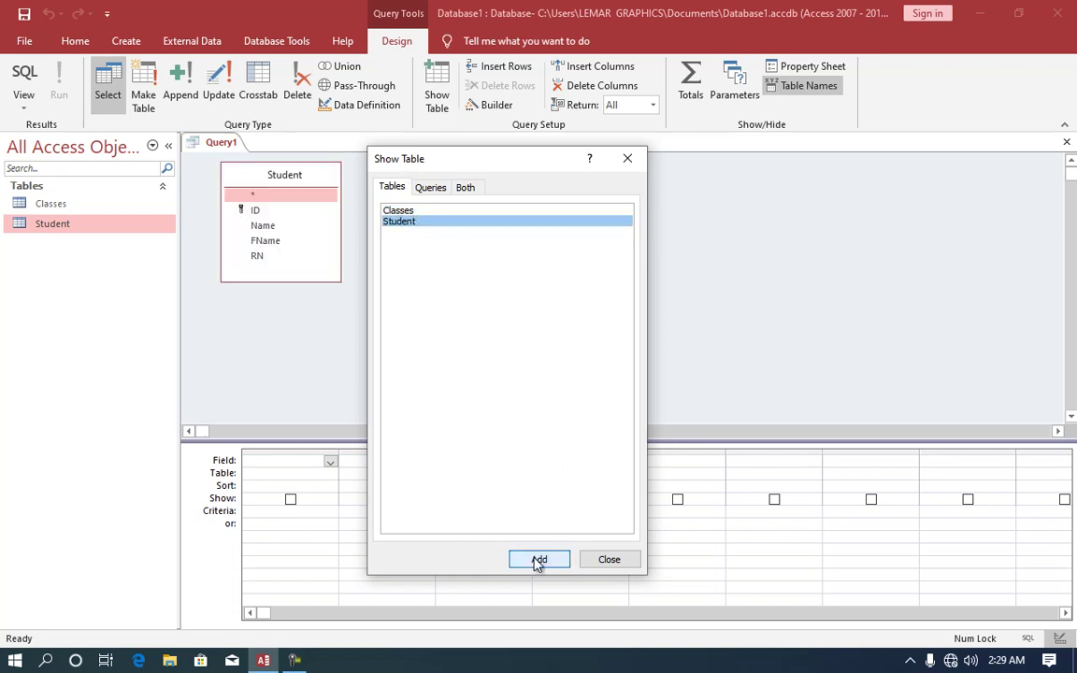
{"action": "left_click", "coordinate": [607, 559]}
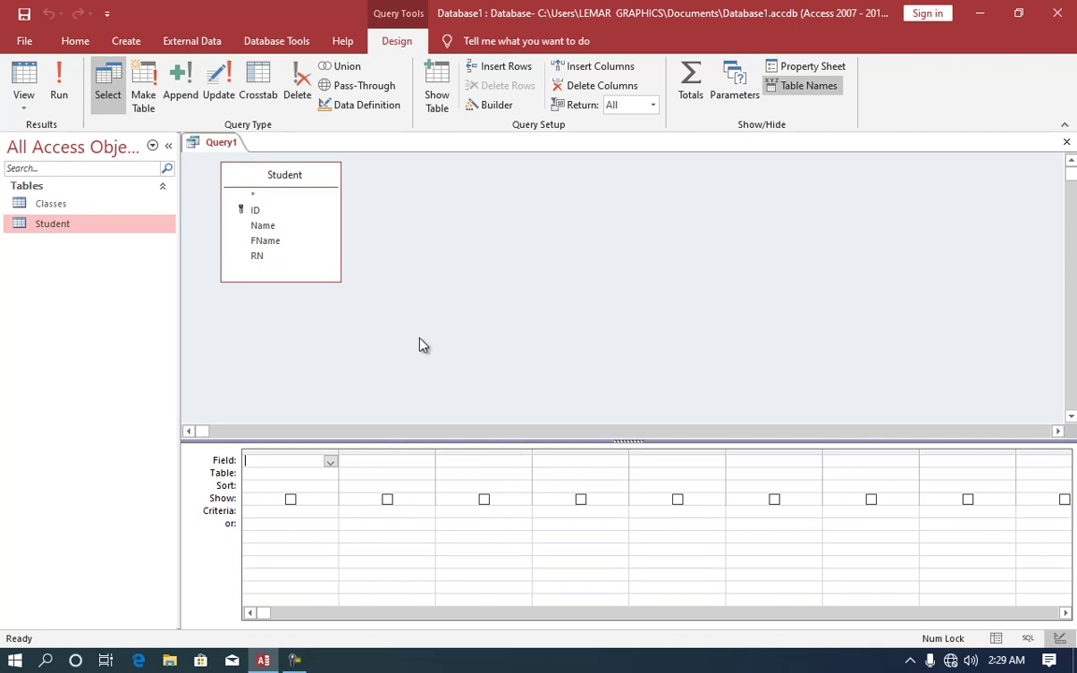
Step: Add the Student fields ID, Name, FName and RN to the query grid
{"action": "left_click", "coordinate": [264, 214]}
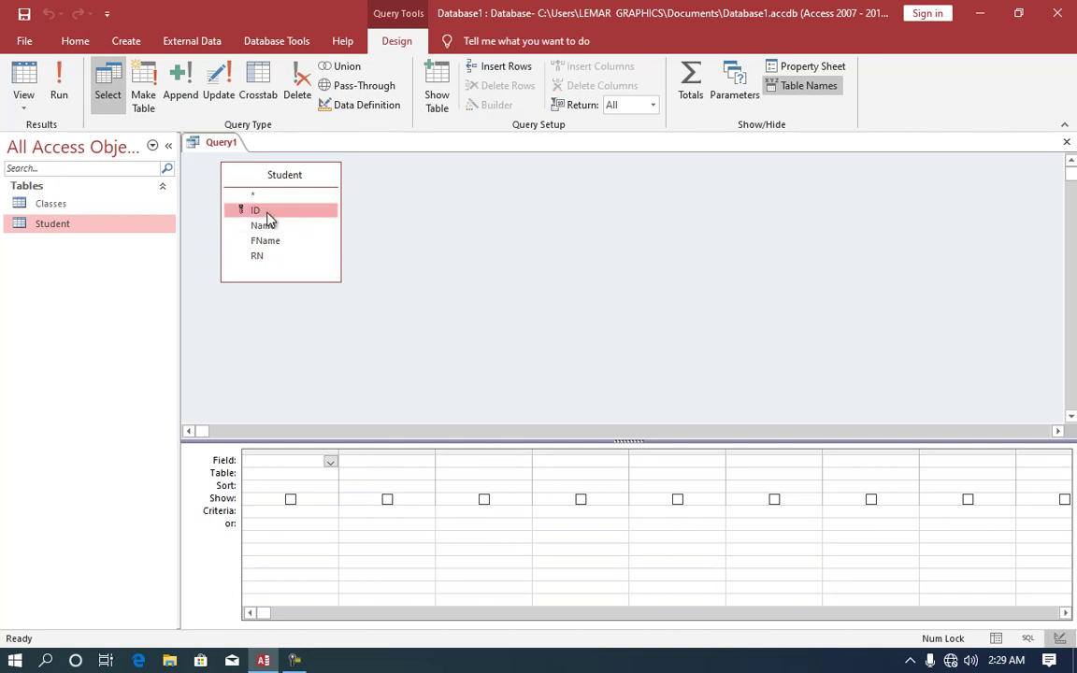
{"action": "double_click", "coordinate": [266, 213]}
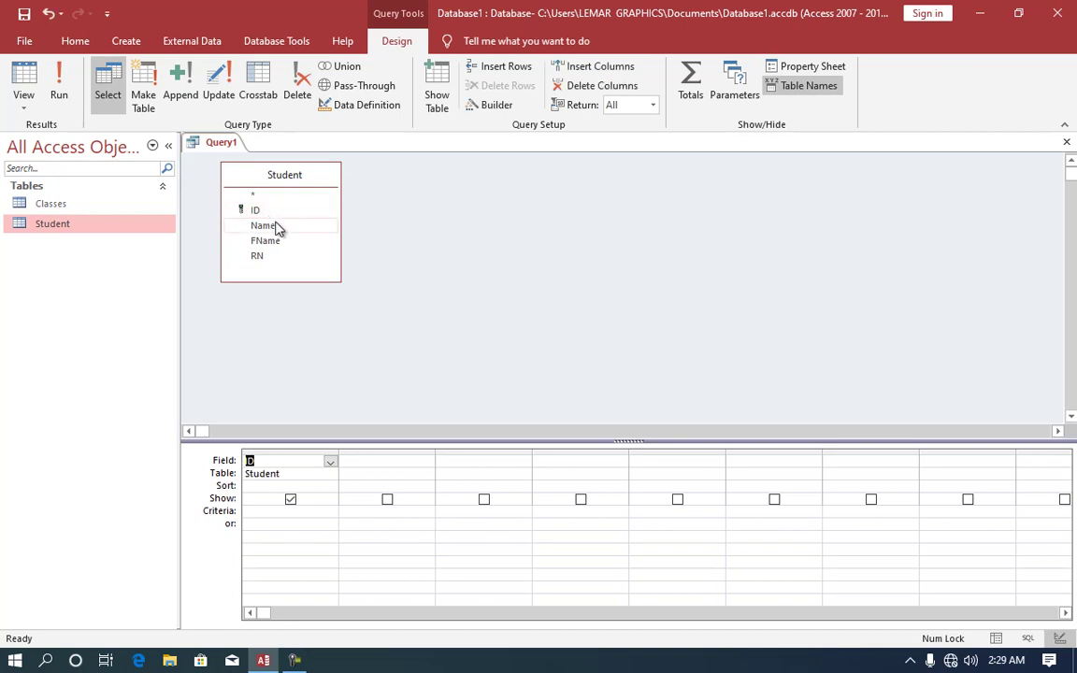
{"action": "double_click", "coordinate": [278, 226]}
{"action": "double_click", "coordinate": [277, 241]}
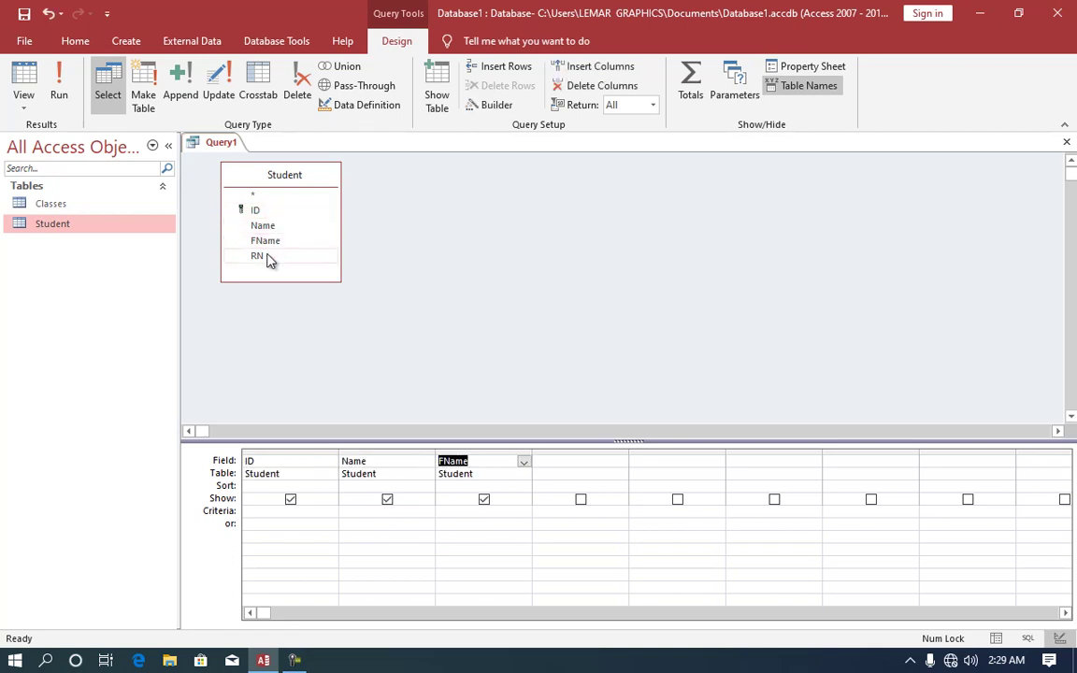
{"action": "double_click", "coordinate": [270, 258]}
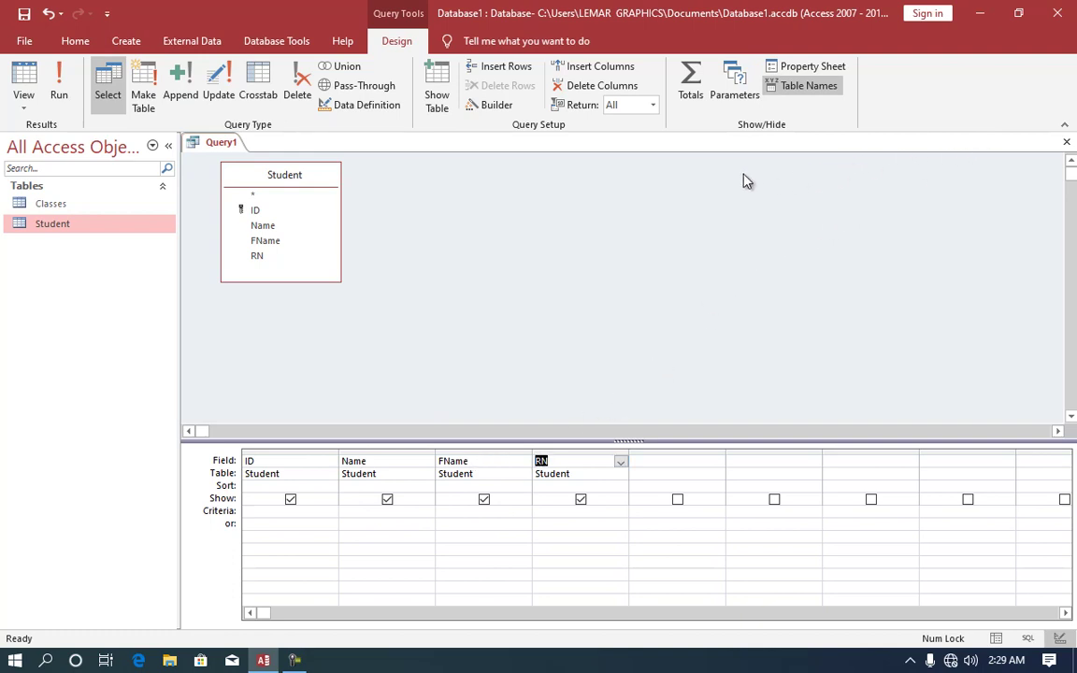
Step: Close the query and save it under the name 'Sts'
{"action": "left_click", "coordinate": [1067, 145]}
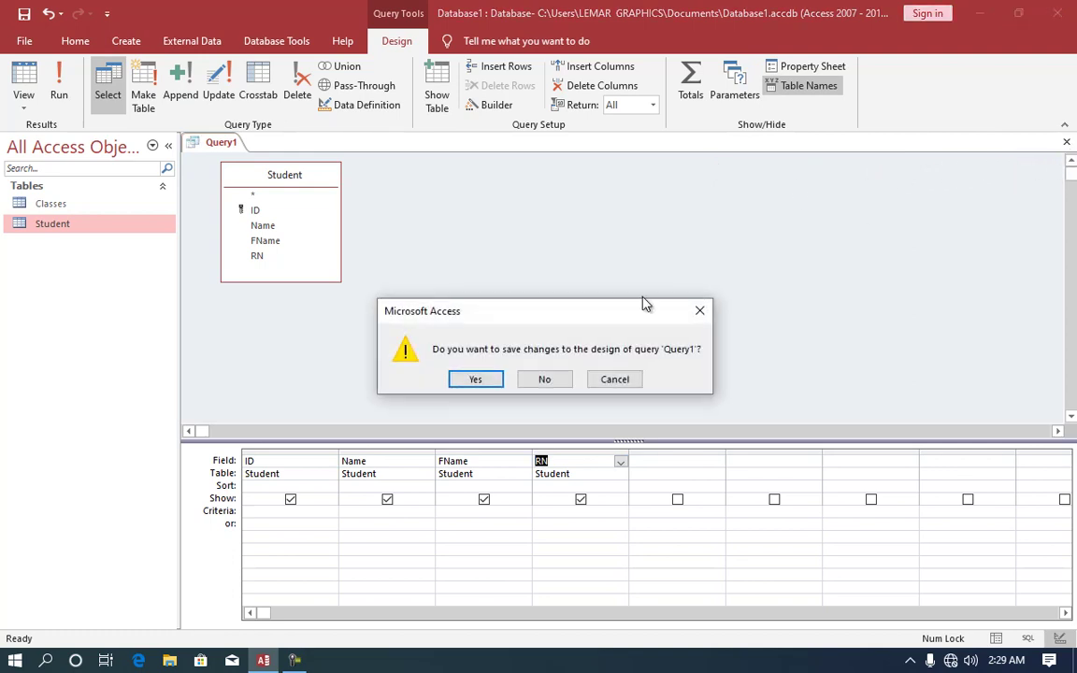
{"action": "left_click", "coordinate": [477, 380]}
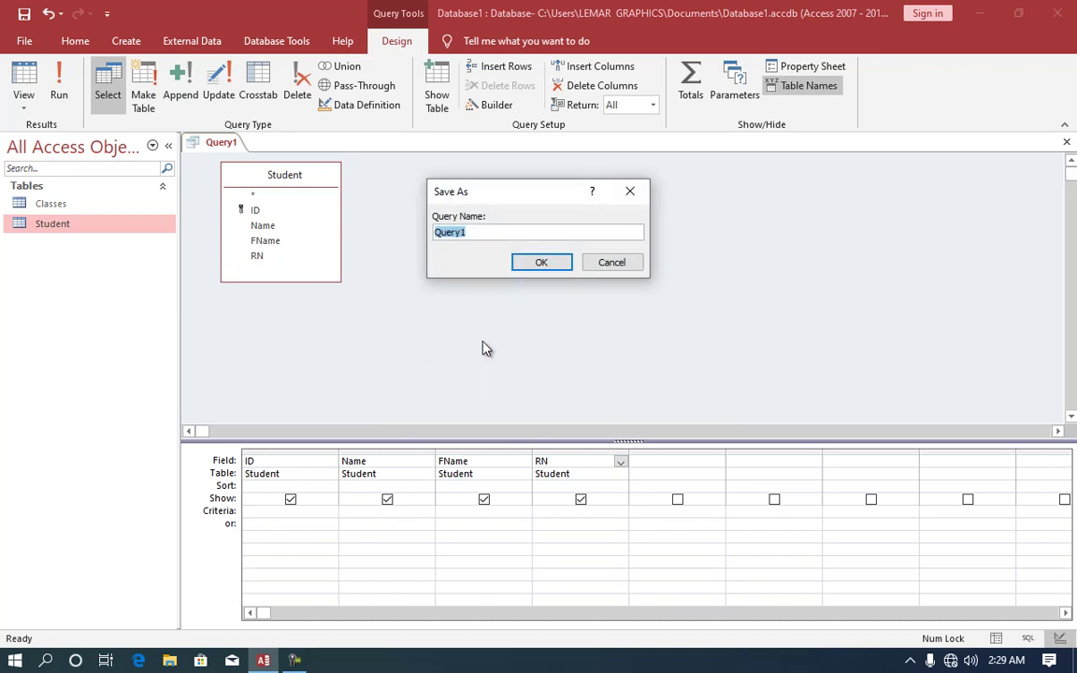
{"action": "type", "text": "S"}
{"action": "type", "text": "ts"}
{"action": "key", "text": "Return"}
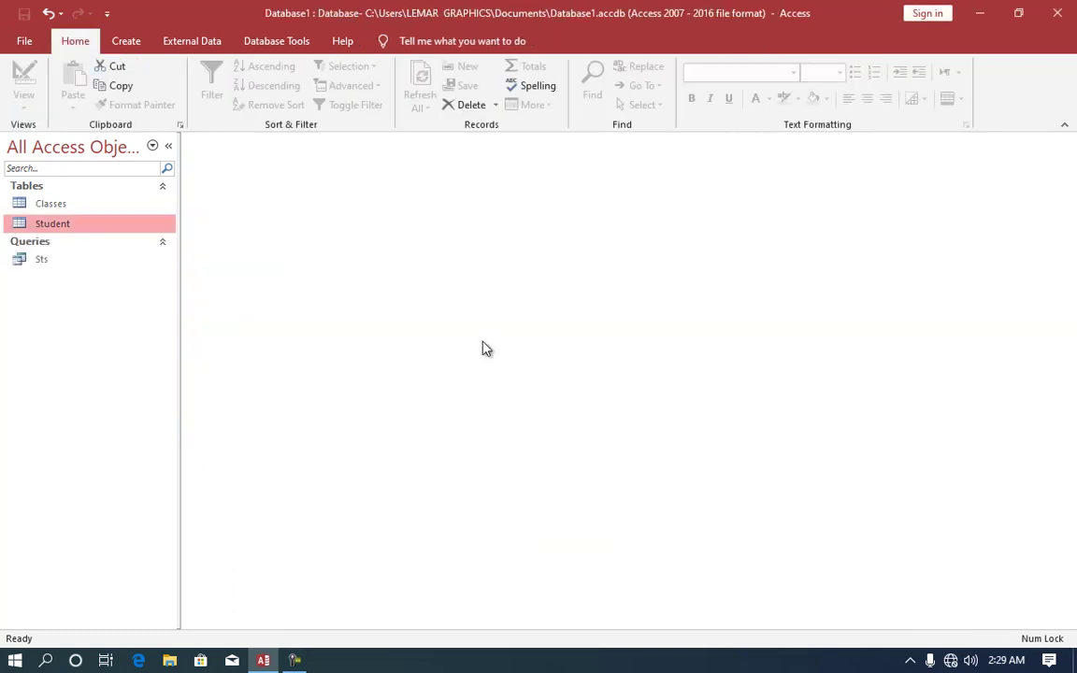
{"action": "left_click", "coordinate": [97, 258]}
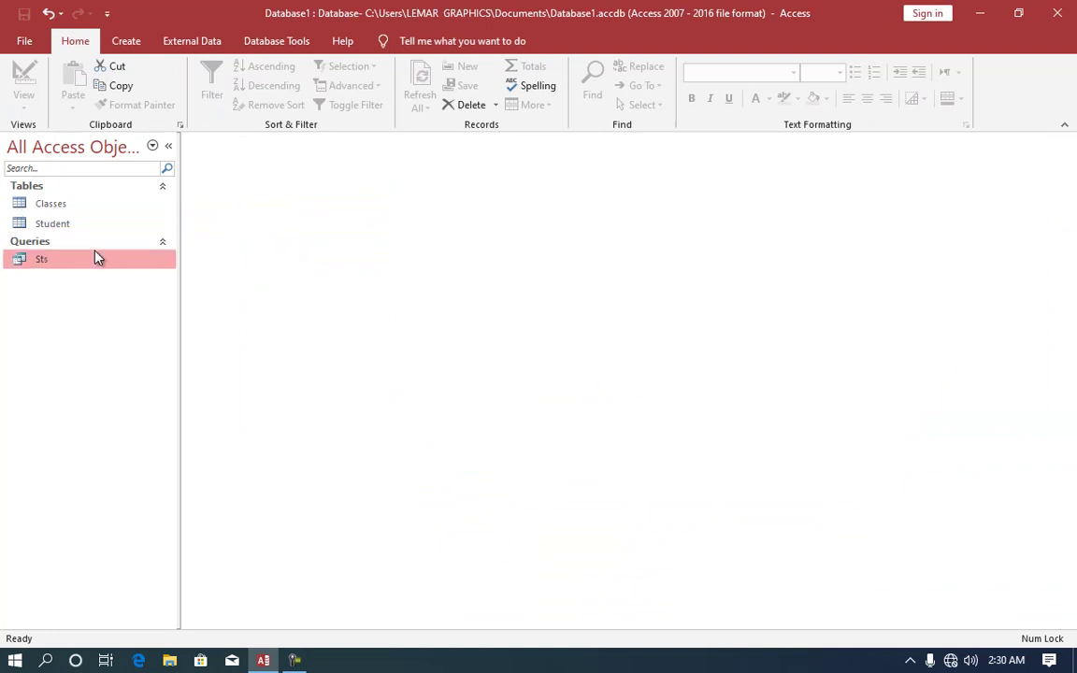
{"action": "left_click", "coordinate": [58, 185]}
{"action": "left_click", "coordinate": [127, 202]}
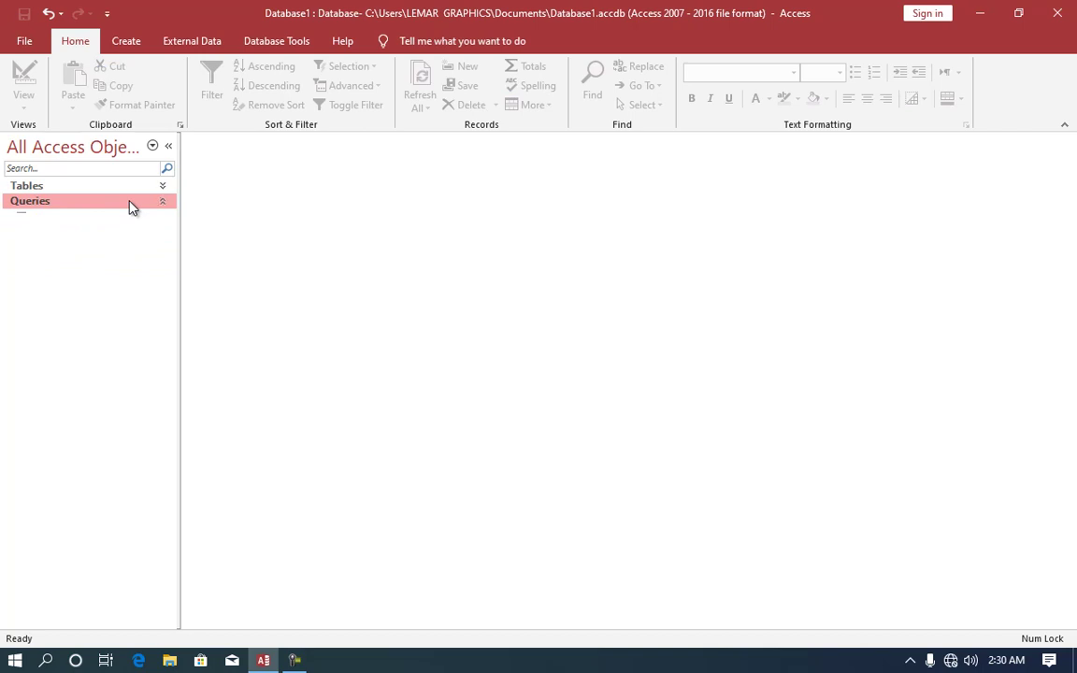
{"action": "left_click", "coordinate": [131, 204]}
{"action": "left_click", "coordinate": [67, 218]}
{"action": "right_click", "coordinate": [67, 221]}
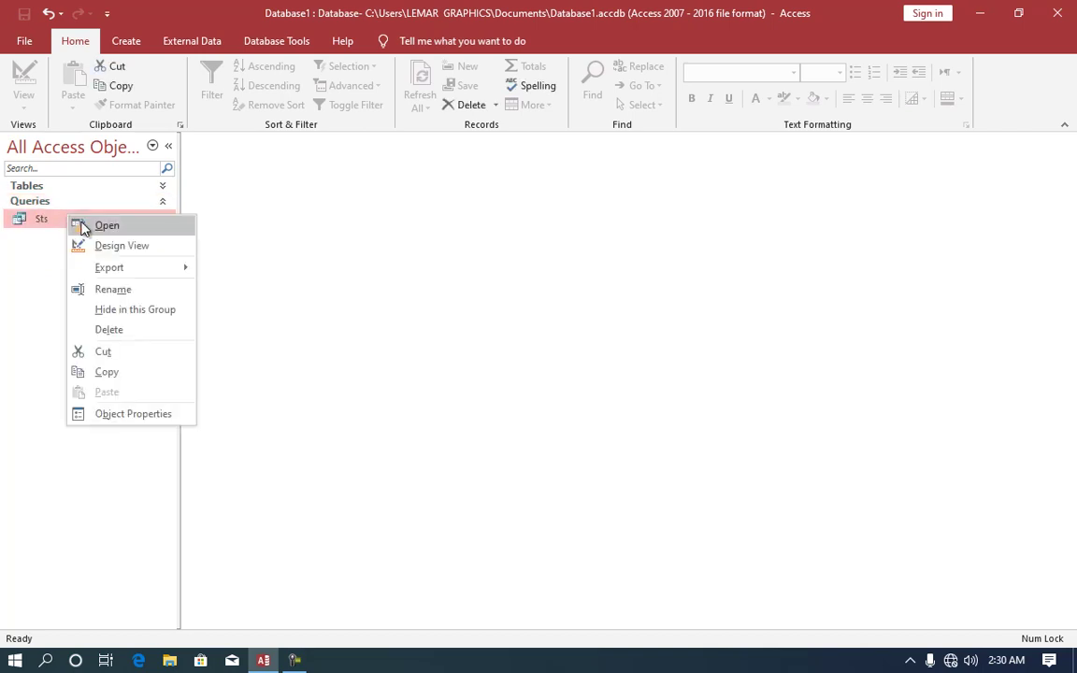
{"action": "left_click", "coordinate": [86, 226]}
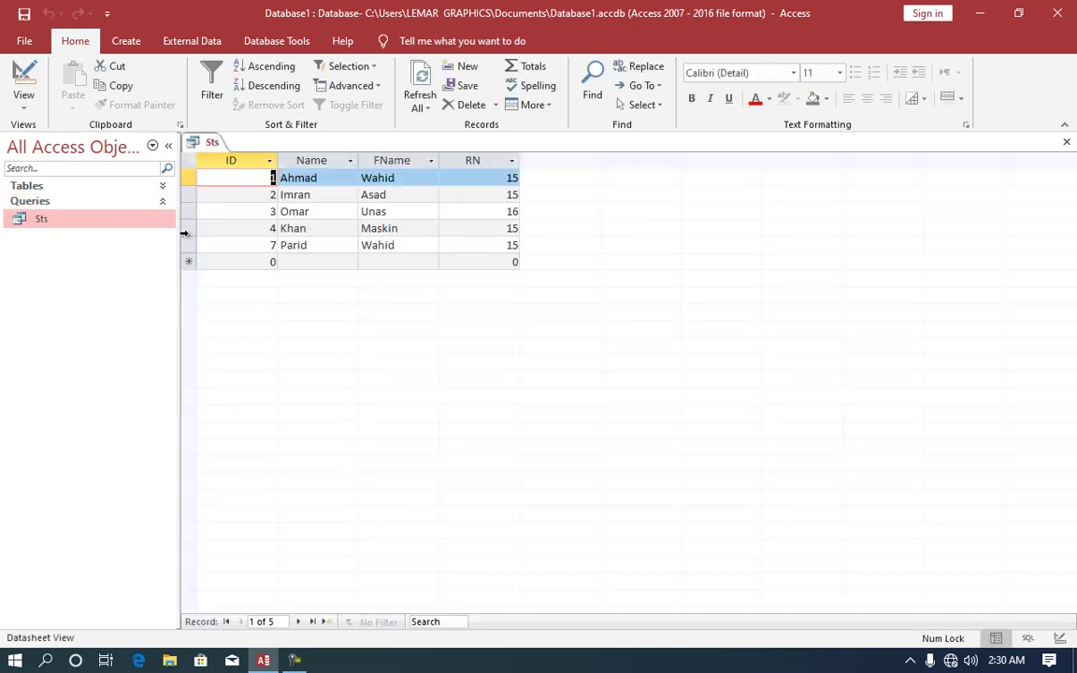
{"action": "left_click", "coordinate": [231, 161]}
{"action": "left_click", "coordinate": [304, 162]}
{"action": "left_click", "coordinate": [416, 164]}
{"action": "left_click", "coordinate": [481, 161]}
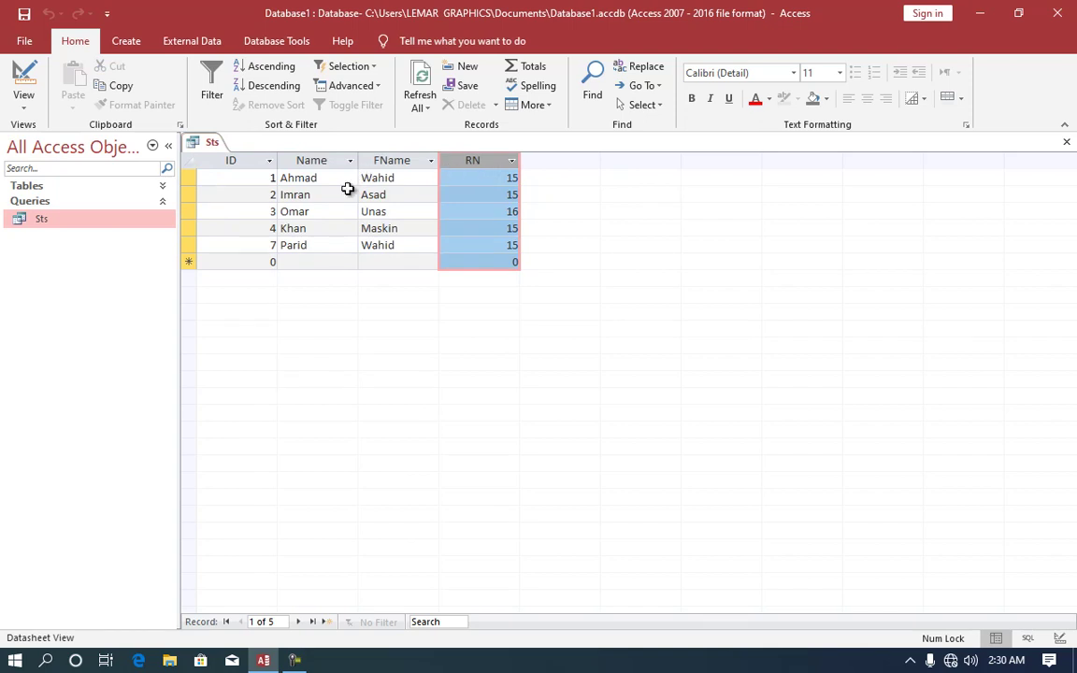
{"action": "key", "text": "ctrl+w"}
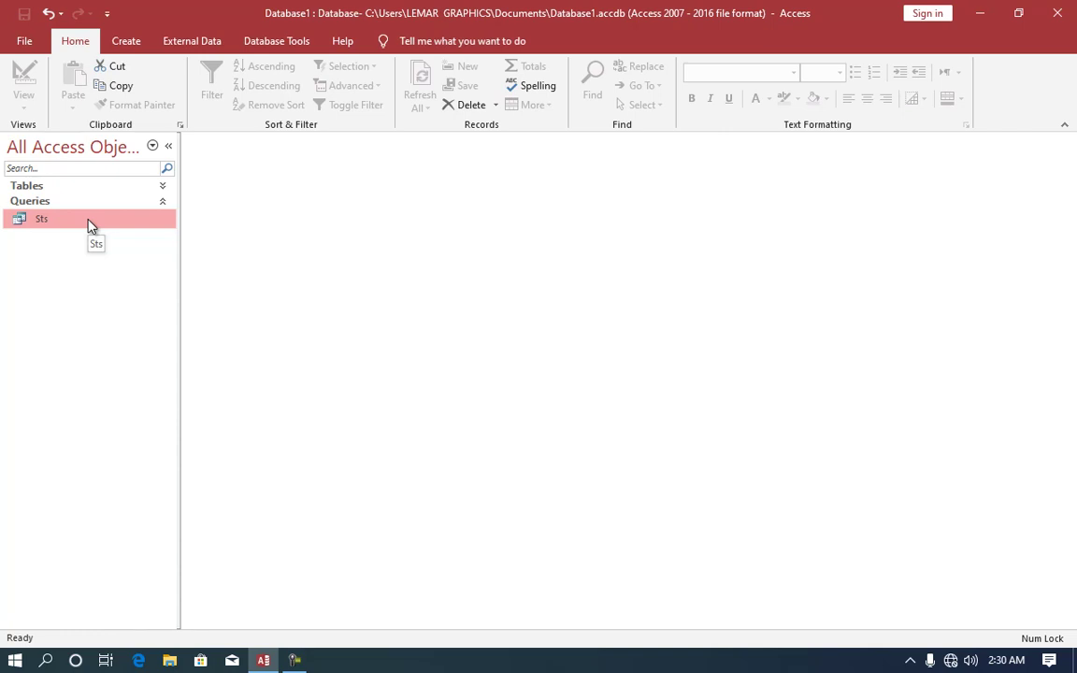
Step: Open the saved Sts query in Design View from the navigation pane
{"action": "right_click", "coordinate": [89, 220]}
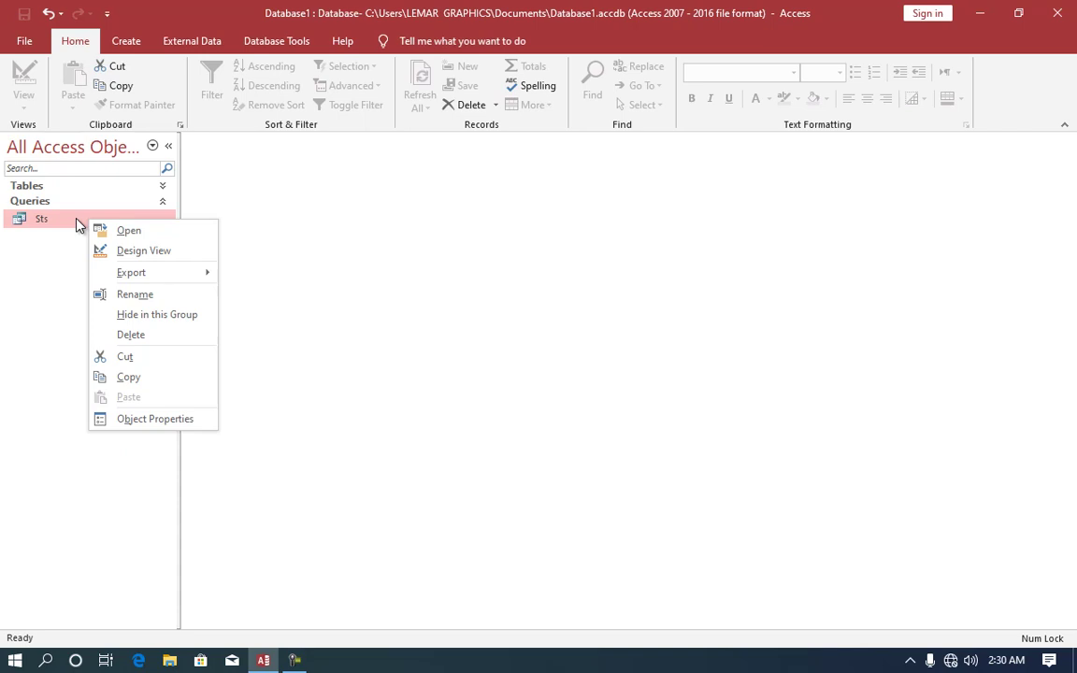
{"action": "left_click", "coordinate": [122, 250]}
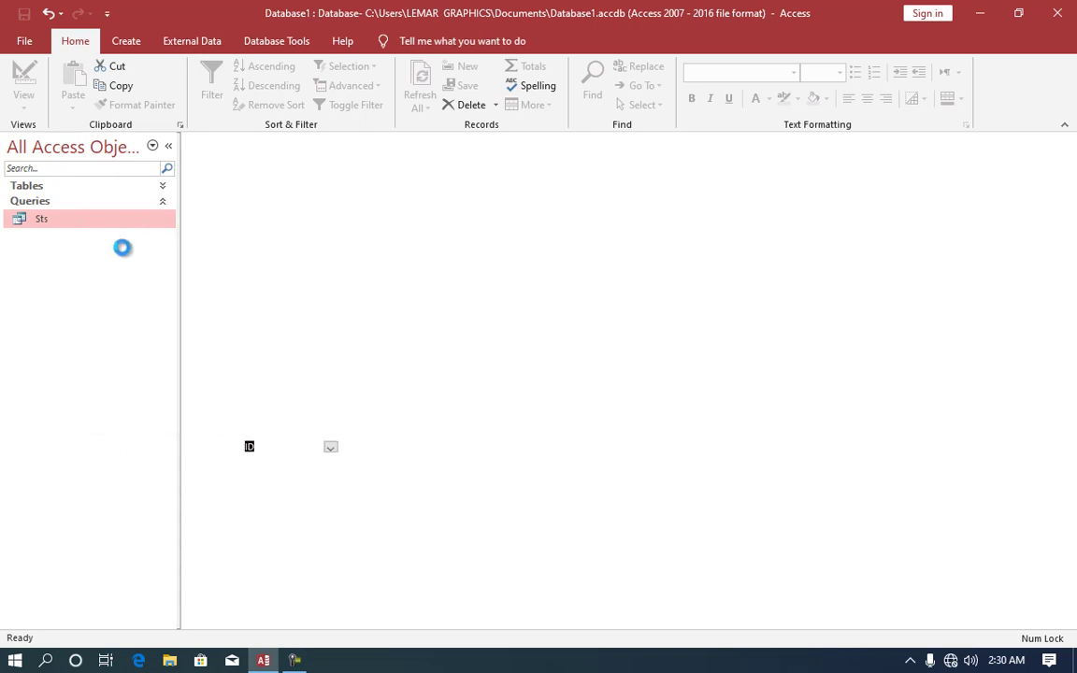
{"action": "left_click", "coordinate": [24, 105]}
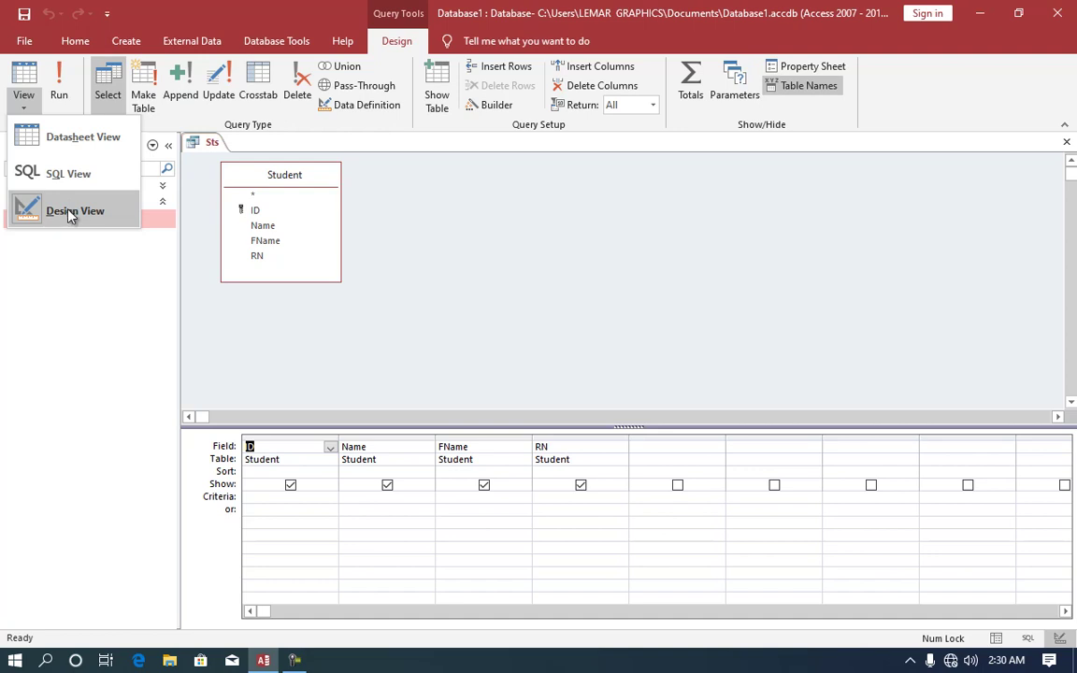
{"action": "left_click", "coordinate": [270, 462]}
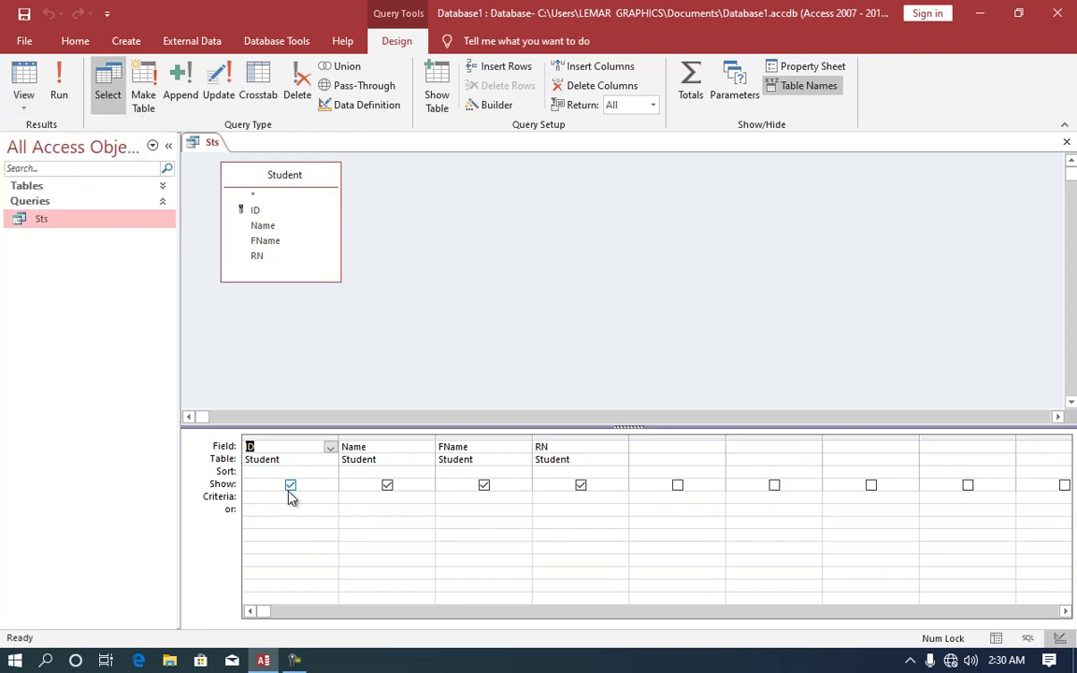
Step: Sort the Name field Ascending and check the result in Datasheet View
{"action": "left_click", "coordinate": [289, 511]}
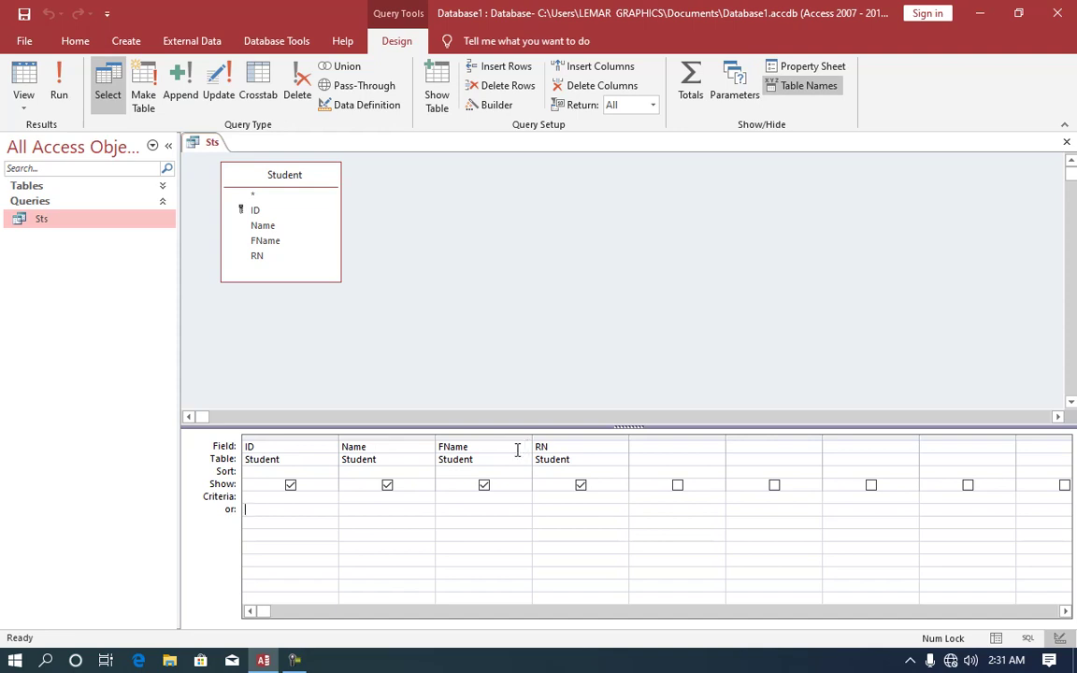
{"action": "left_click", "coordinate": [240, 468]}
{"action": "left_click", "coordinate": [472, 471]}
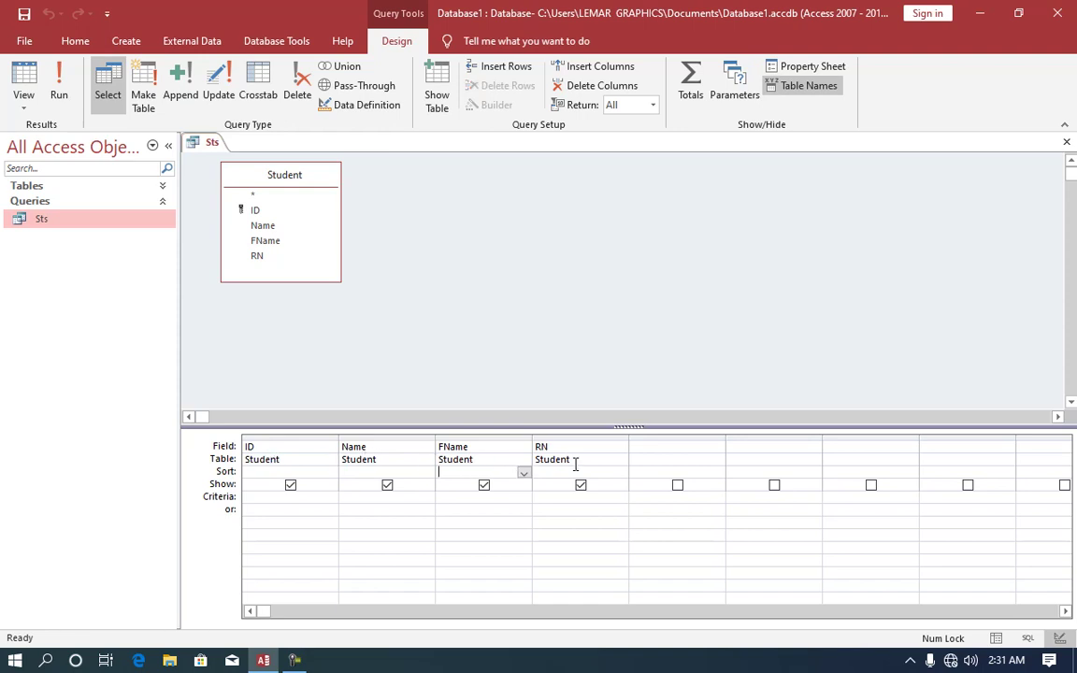
{"action": "left_click", "coordinate": [577, 460]}
{"action": "left_click", "coordinate": [270, 471]}
{"action": "left_click", "coordinate": [413, 471]}
{"action": "left_click", "coordinate": [427, 473]}
{"action": "left_click", "coordinate": [379, 484]}
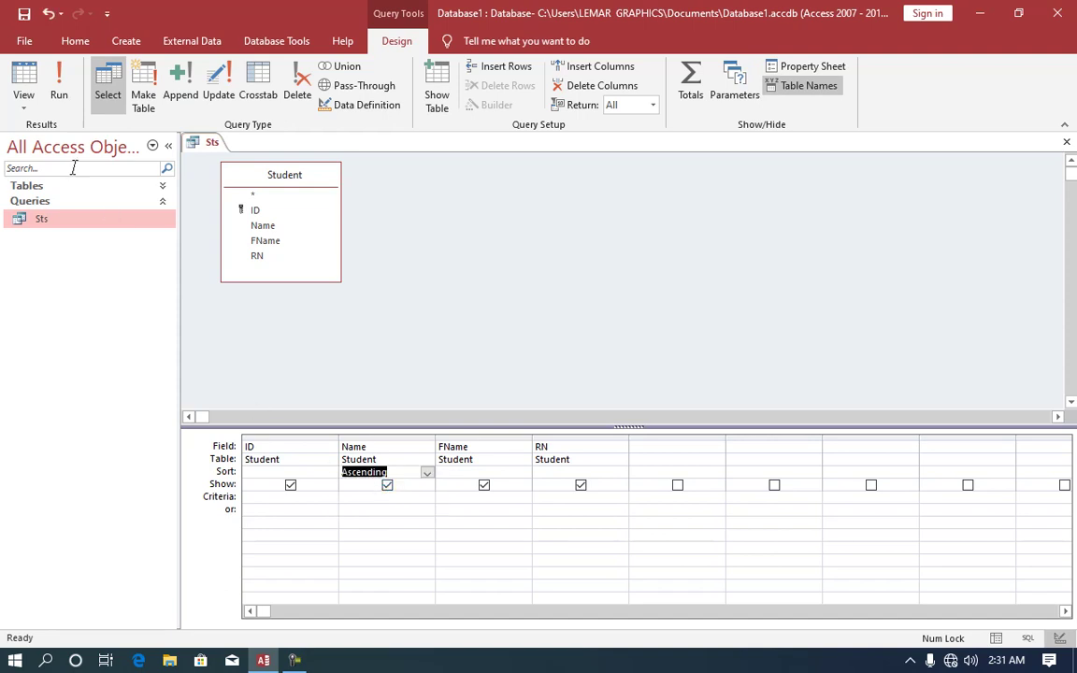
{"action": "left_click", "coordinate": [59, 93]}
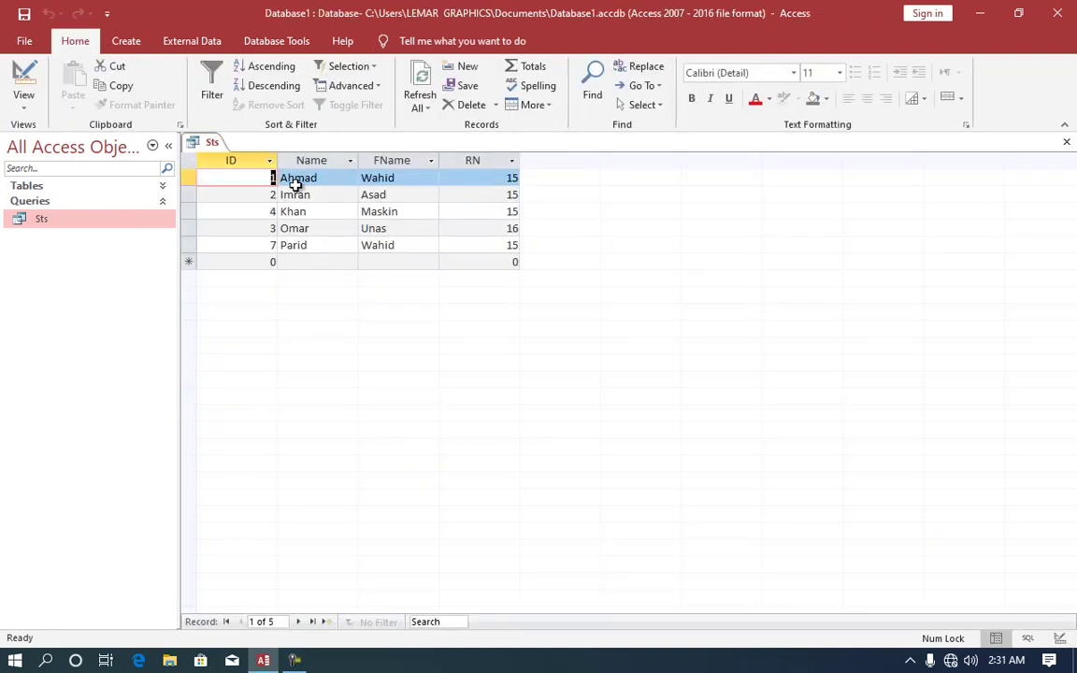
{"action": "left_click", "coordinate": [24, 79]}
Step: Remove the Name sort, set ID to sort Descending instead, and check the results
{"action": "left_click", "coordinate": [427, 473]}
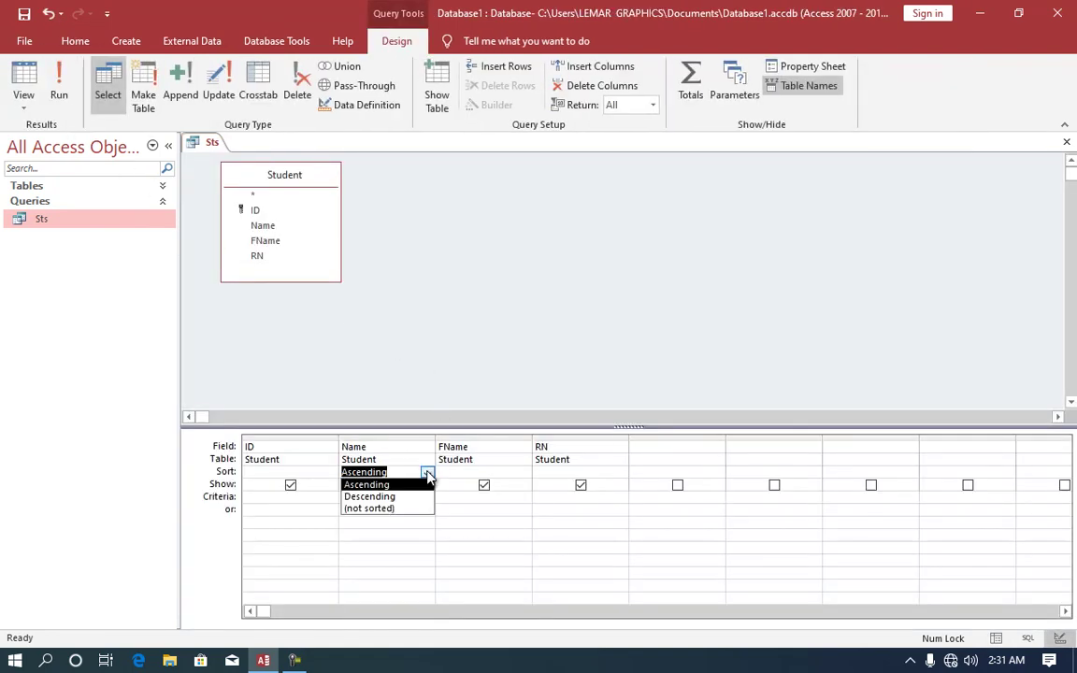
{"action": "left_click", "coordinate": [379, 508]}
{"action": "left_click", "coordinate": [548, 472]}
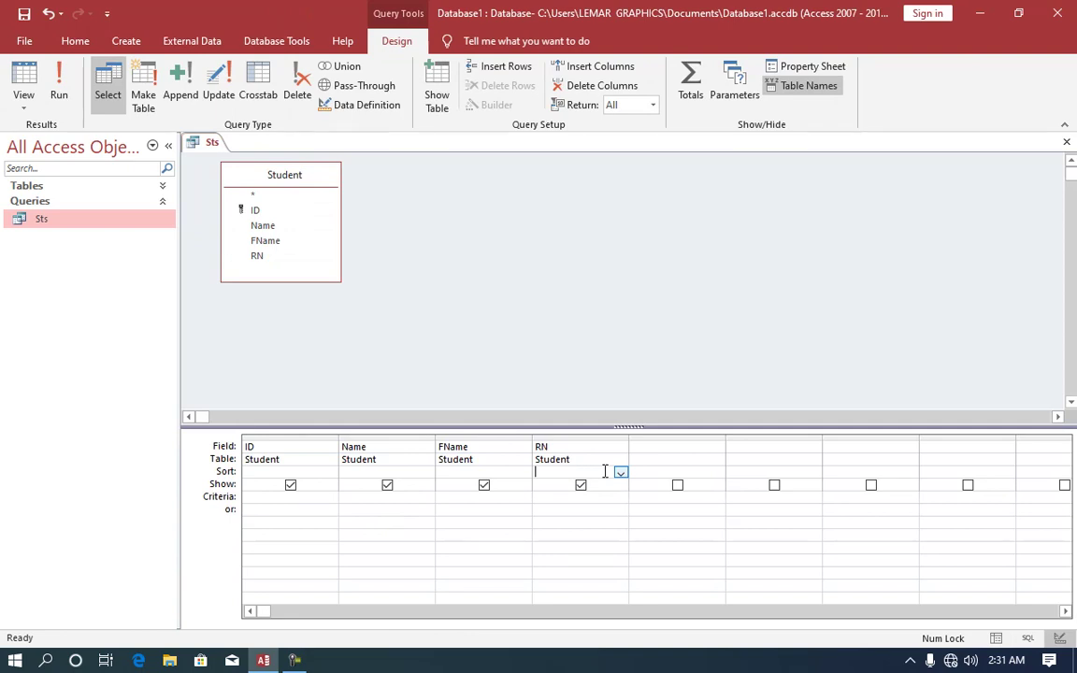
{"action": "left_click", "coordinate": [312, 471]}
{"action": "left_click", "coordinate": [330, 473]}
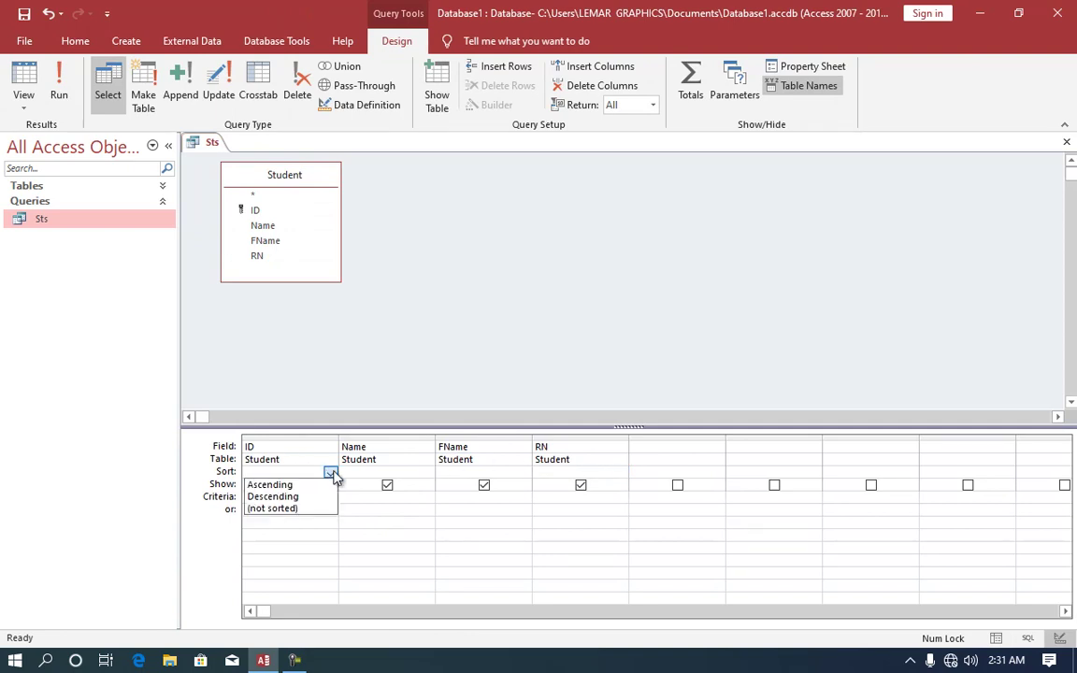
{"action": "left_click", "coordinate": [299, 496]}
{"action": "left_click", "coordinate": [59, 89]}
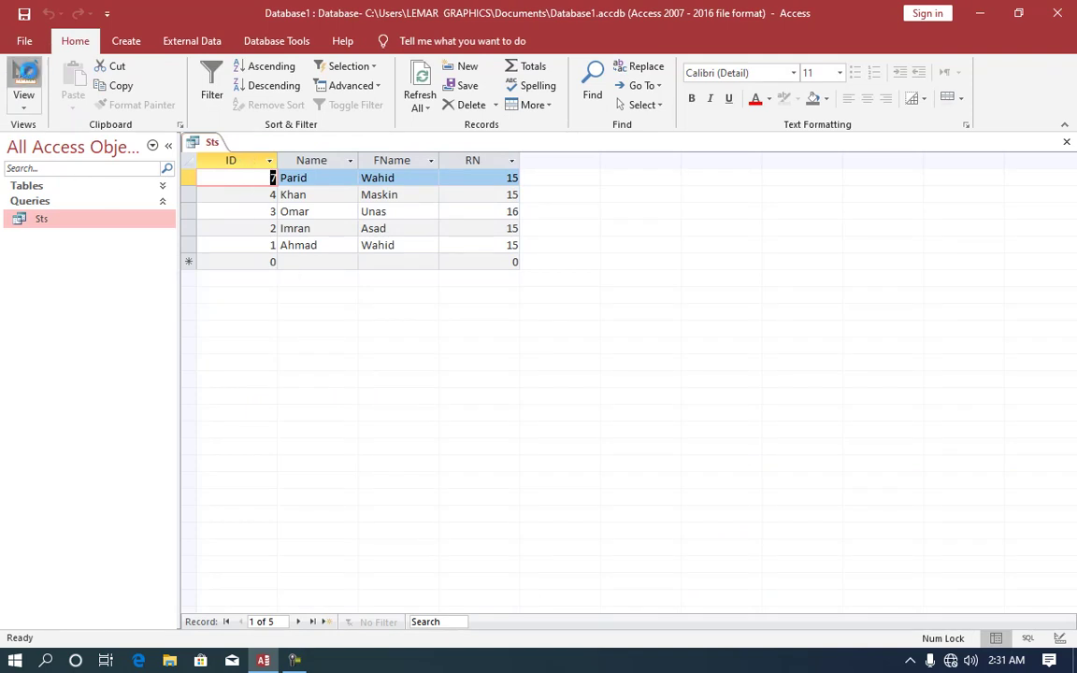
{"action": "left_click", "coordinate": [21, 82]}
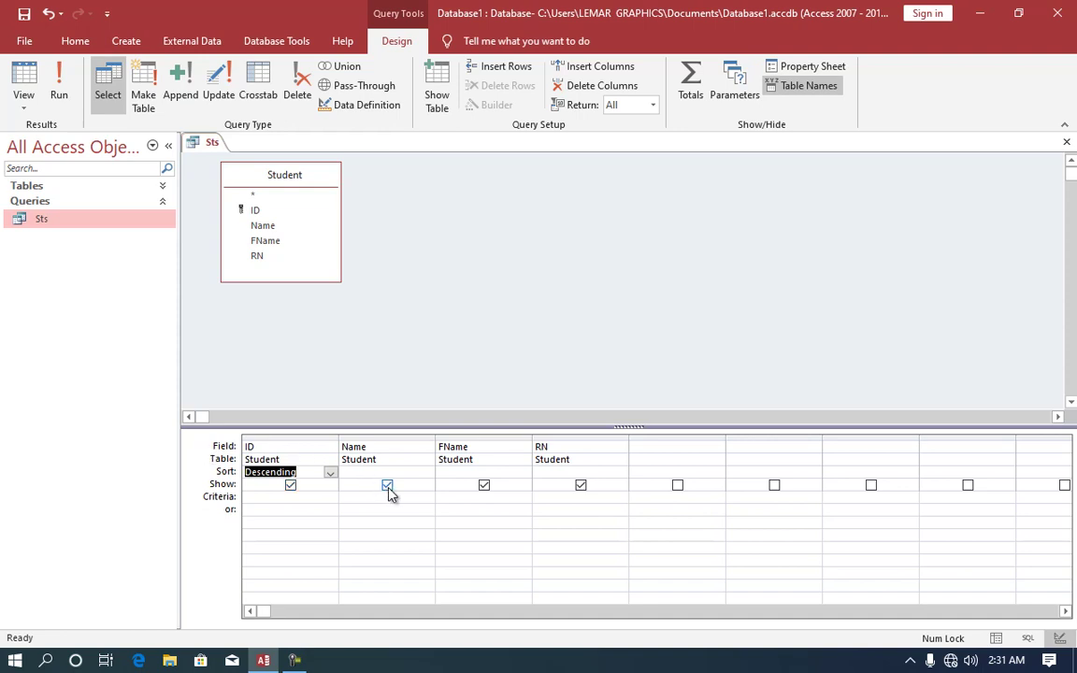
Step: Hide the ID and Name columns and check that only FName and RN appear
{"action": "left_click", "coordinate": [389, 491]}
{"action": "left_click", "coordinate": [387, 485]}
{"action": "left_click", "coordinate": [290, 485]}
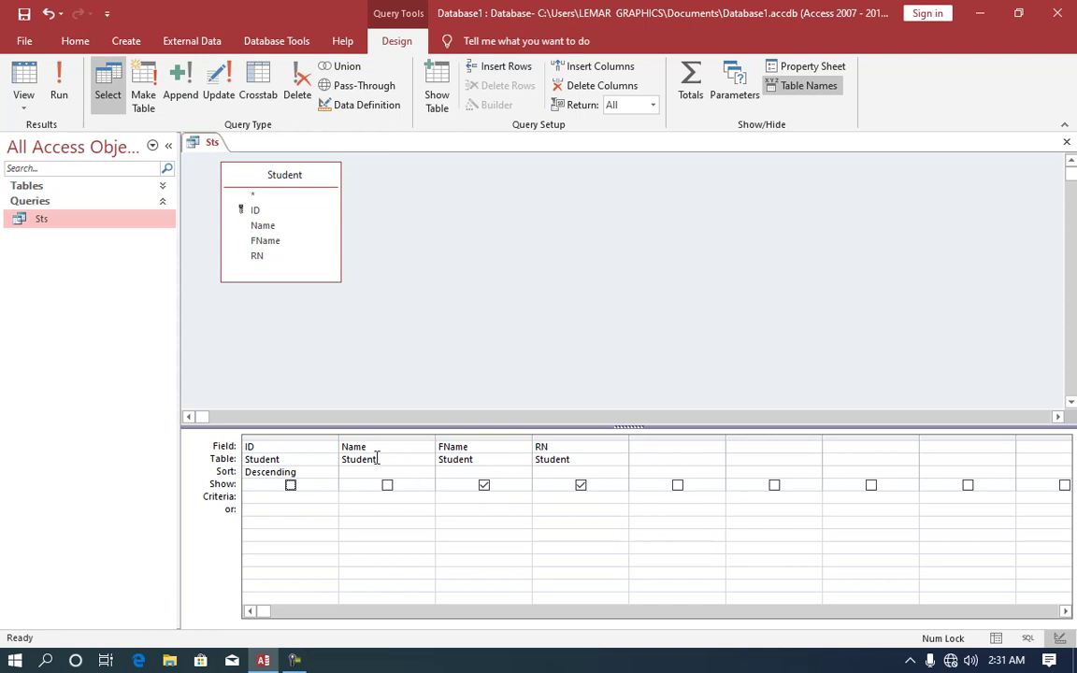
{"action": "left_click", "coordinate": [56, 82]}
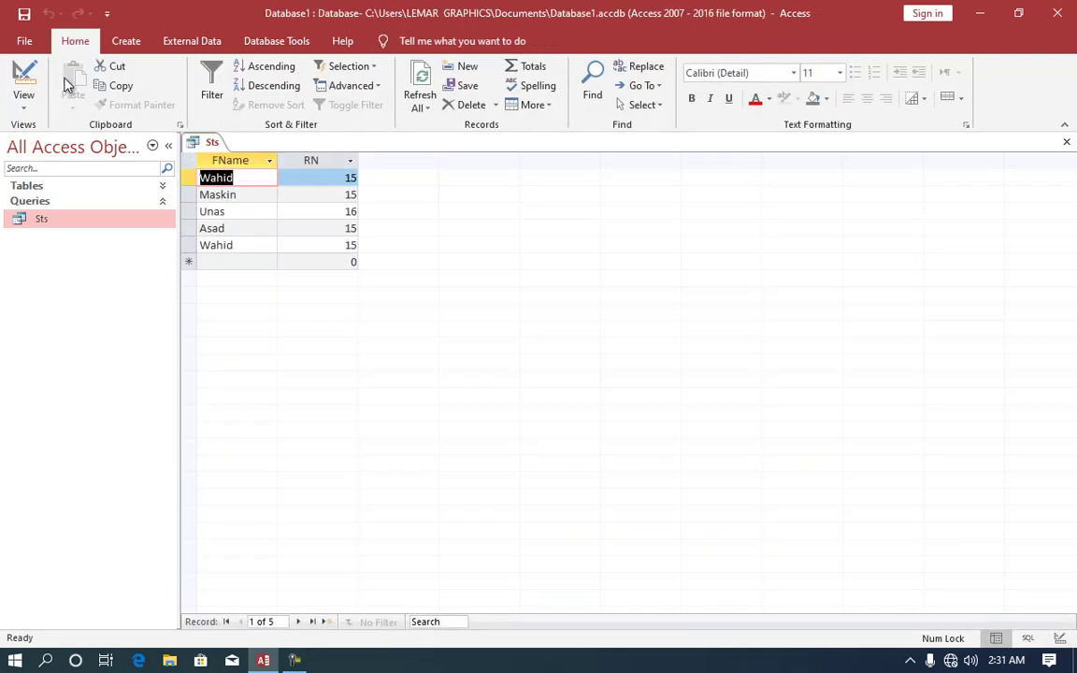
{"action": "left_click", "coordinate": [232, 160]}
{"action": "left_click", "coordinate": [320, 160]}
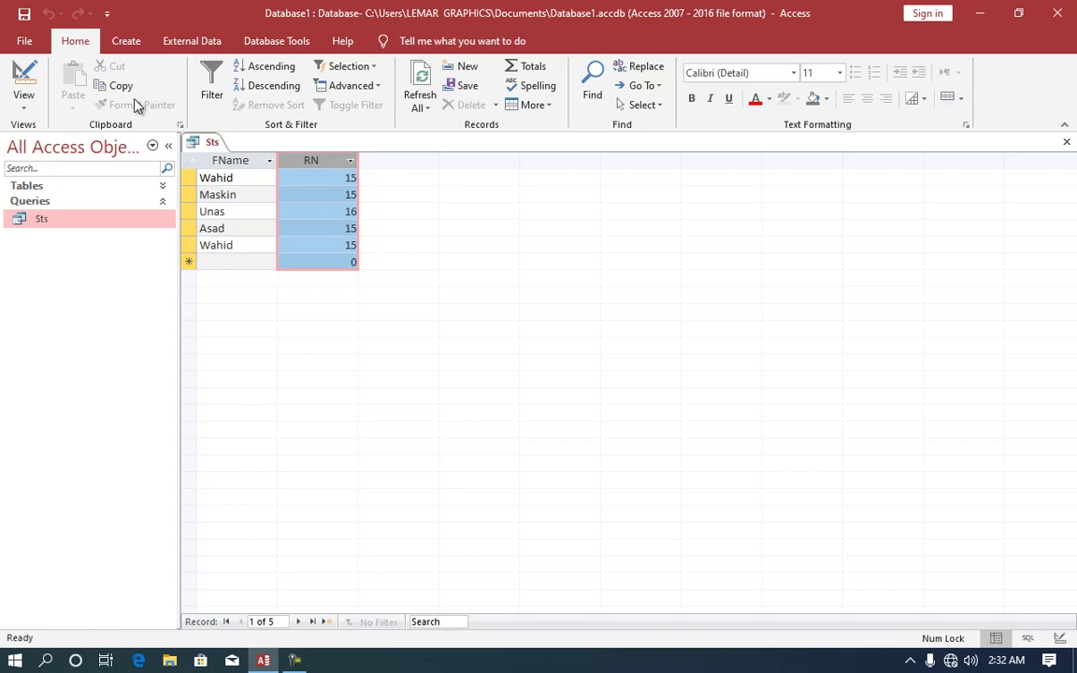
{"action": "left_click", "coordinate": [24, 82]}
Step: Show the ID and Name columns again and verify all four appear in the results
{"action": "left_click", "coordinate": [290, 484]}
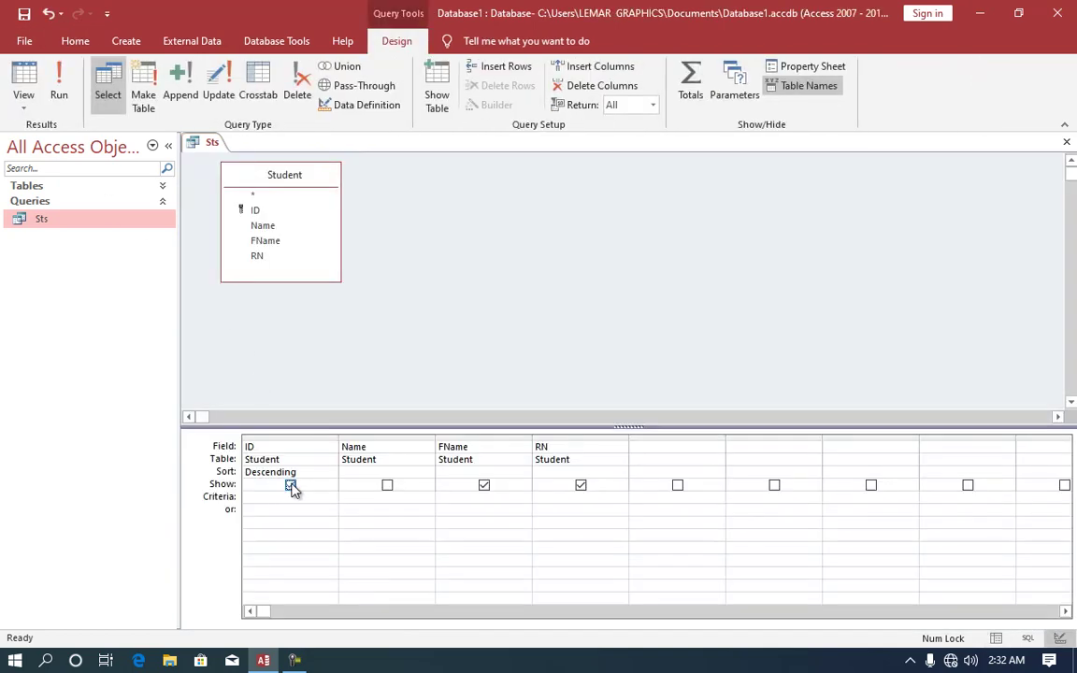
{"action": "left_click", "coordinate": [387, 485]}
{"action": "left_click", "coordinate": [59, 84]}
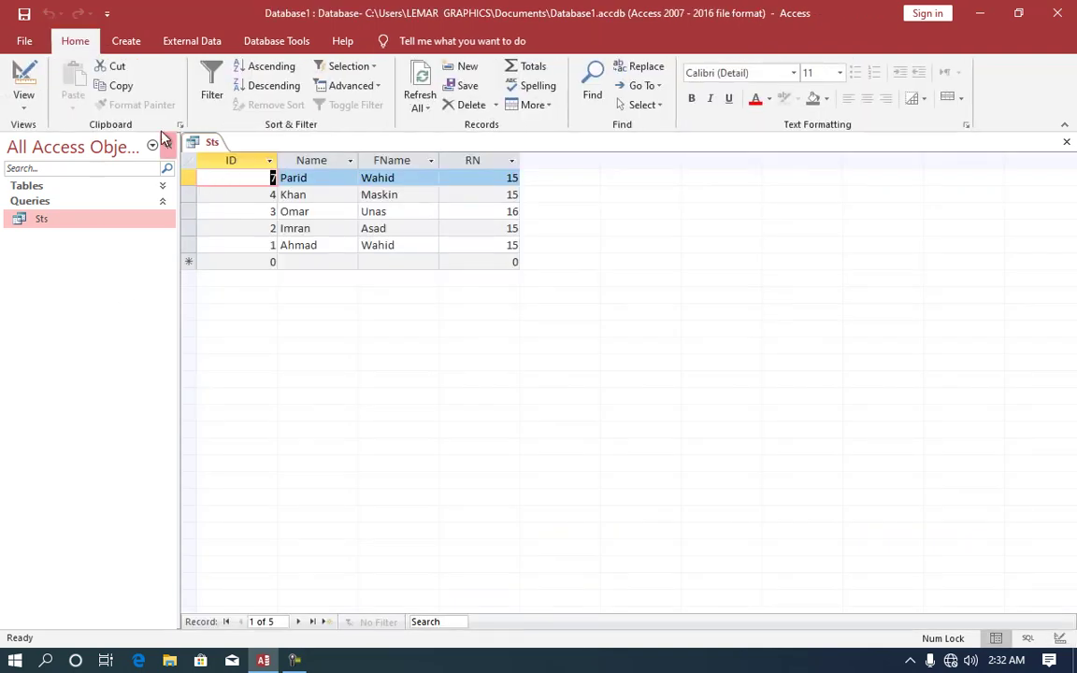
{"action": "left_click", "coordinate": [24, 75]}
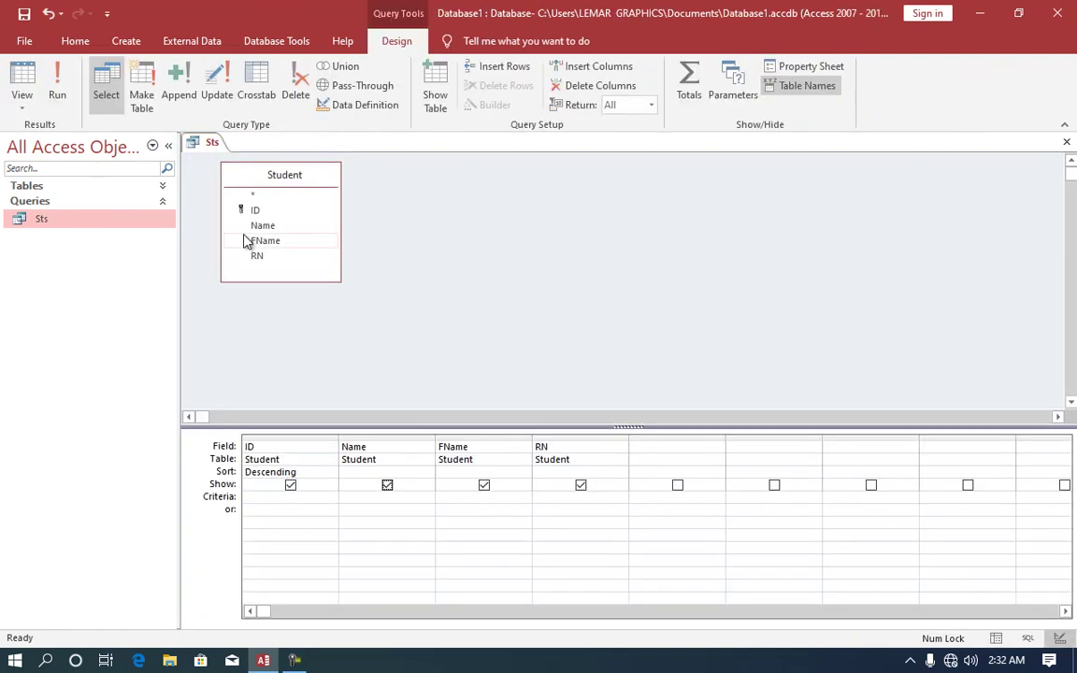
{"action": "left_click", "coordinate": [313, 497]}
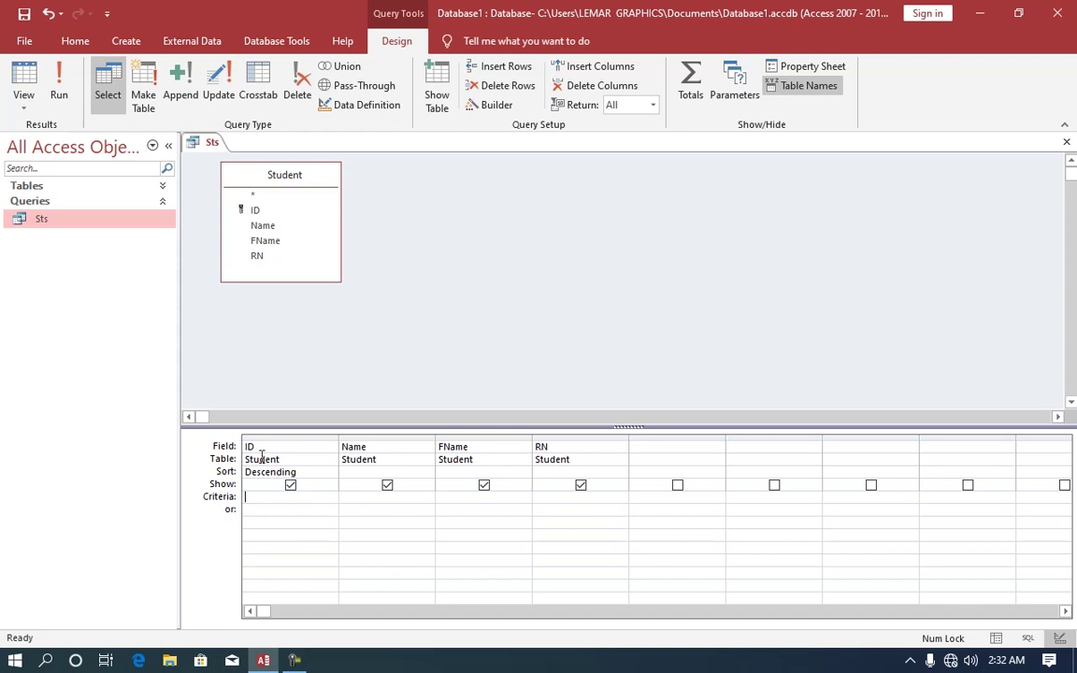
Step: Enter the ID criterion >2 and confirm only students 7, 4 and 3 are returned
{"action": "left_click", "coordinate": [60, 88]}
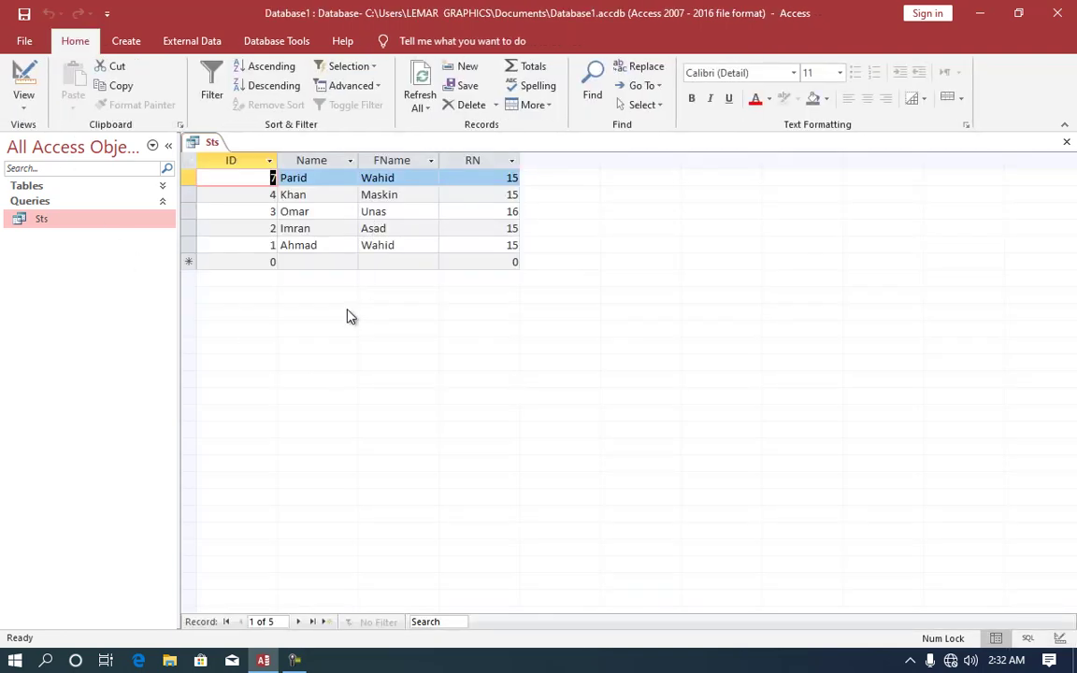
{"action": "left_click", "coordinate": [19, 80]}
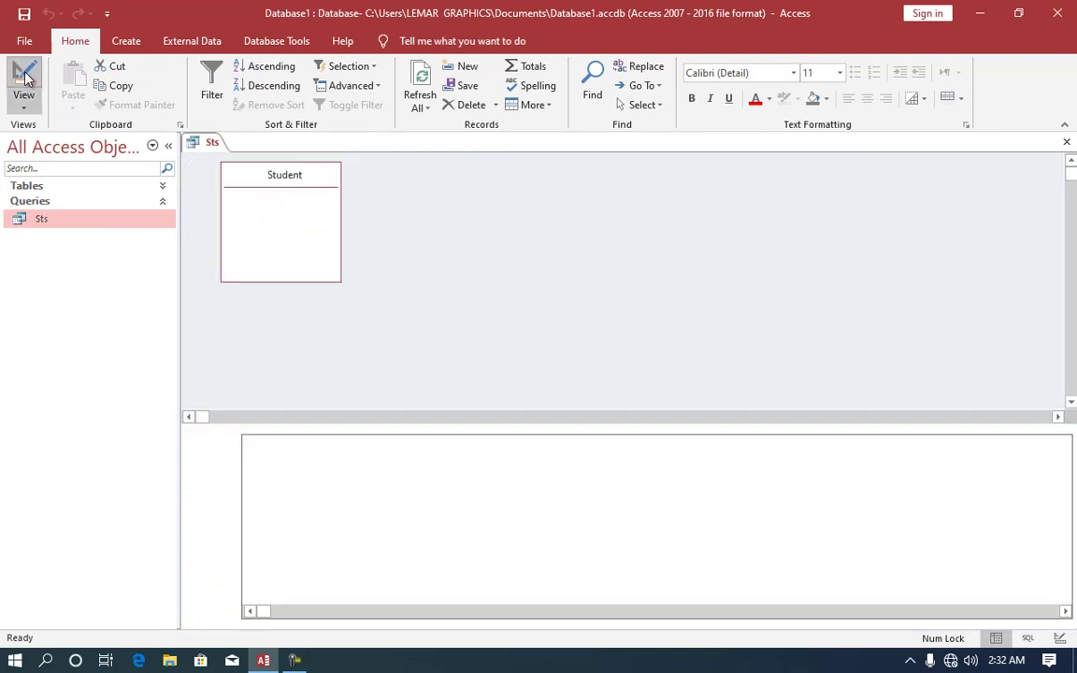
{"action": "left_click", "coordinate": [265, 498]}
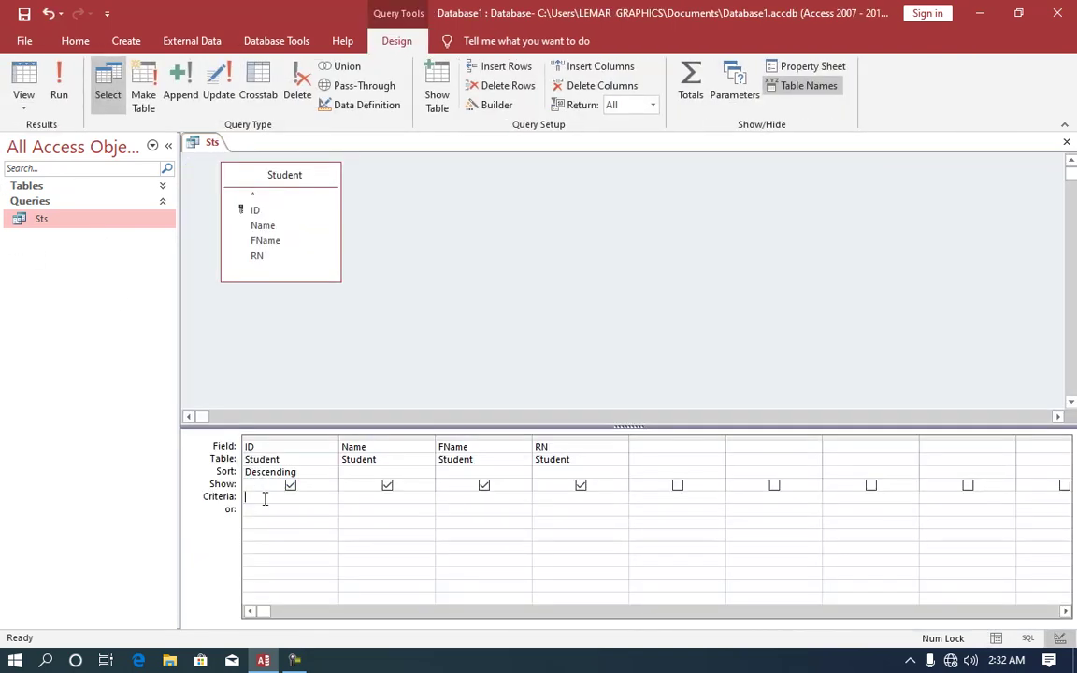
{"action": "type", "text": ">"}
{"action": "type", "text": "2"}
{"action": "left_click", "coordinate": [57, 83]}
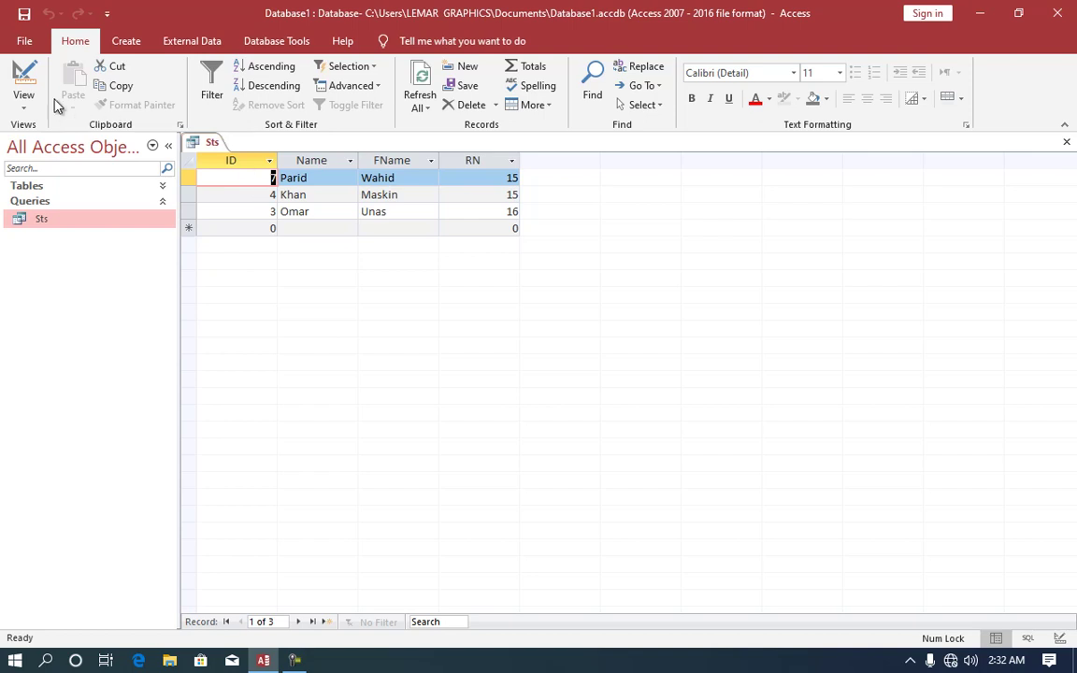
{"action": "left_click", "coordinate": [23, 83]}
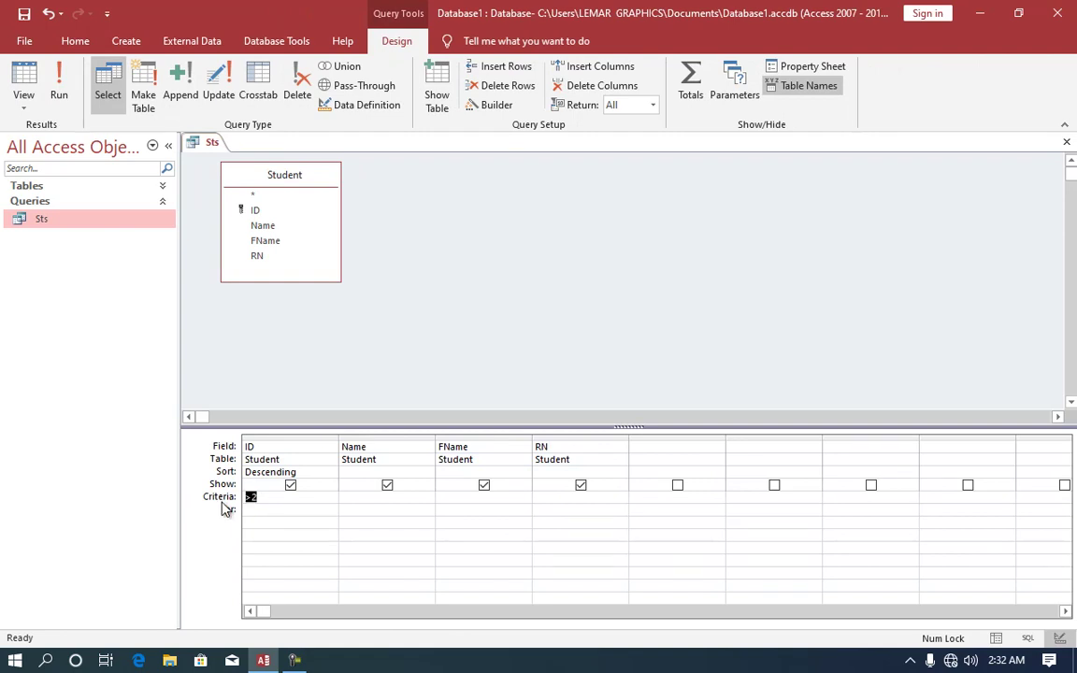
Step: Change the ID criterion to 2 and check that only student 2 is returned
{"action": "type", "text": "2"}
{"action": "left_click", "coordinate": [58, 86]}
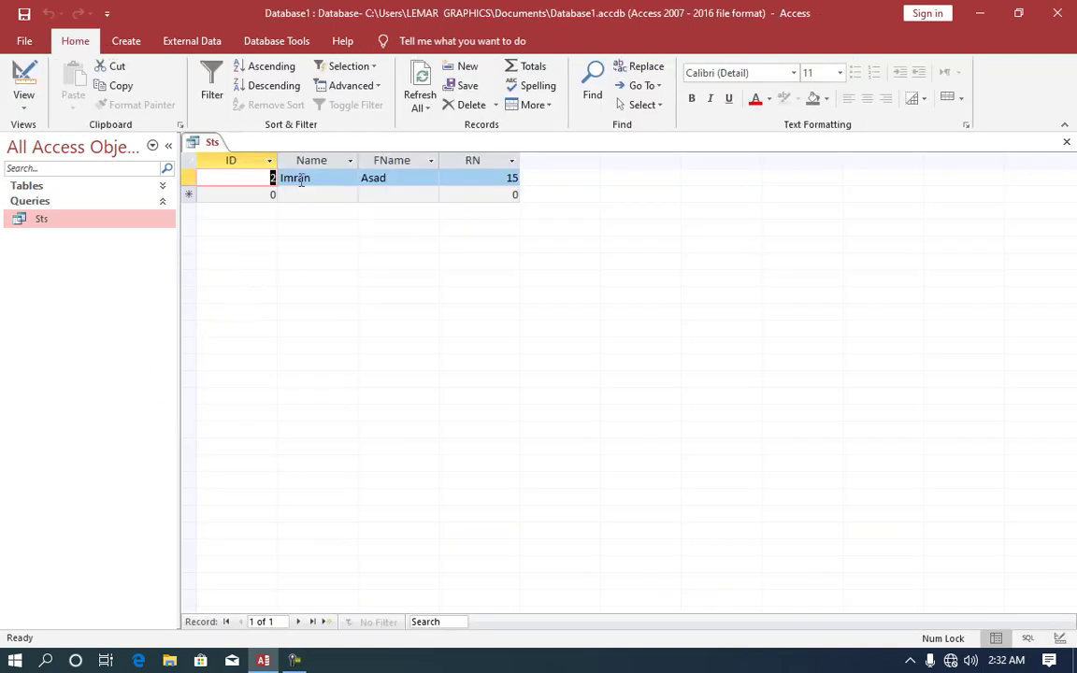
{"action": "left_click", "coordinate": [37, 81]}
Step: Set the ID criterion to Between 2 And 4 and confirm students 4, 3 and 2 appear
{"action": "left_click", "coordinate": [243, 497]}
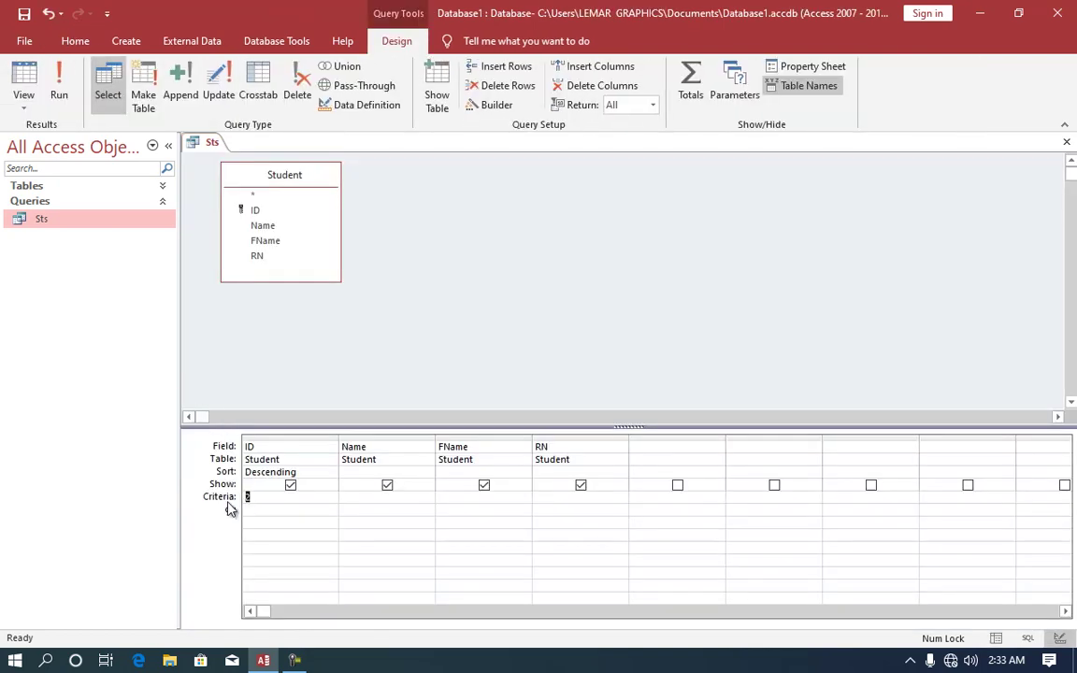
{"action": "type", "text": "etwee"}
{"action": "type", "text": "n"}
{"action": "type", "text": " 2 and "}
{"action": "type", "text": "4"}
{"action": "key", "text": "Tab"}
{"action": "left_click", "coordinate": [60, 82]}
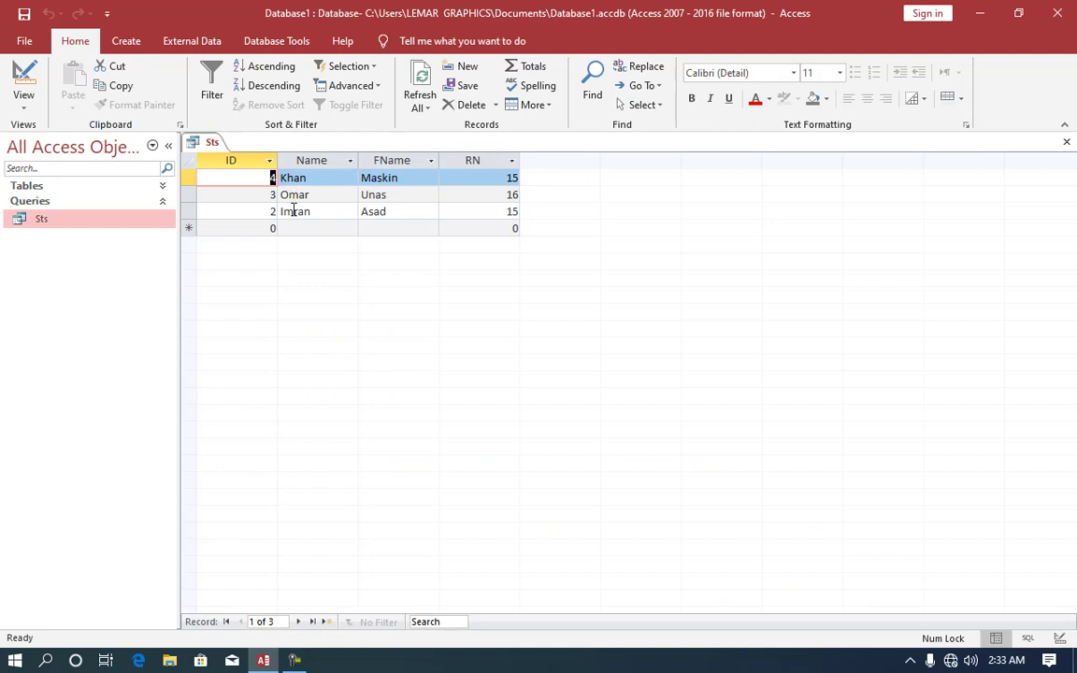
{"action": "left_click", "coordinate": [36, 71]}
Step: Replace the Between 2 And 4 ID criterion with Like "a*" under Name and run the query
{"action": "left_click_drag", "start_coordinate": [319, 497], "coordinate": [235, 502]}
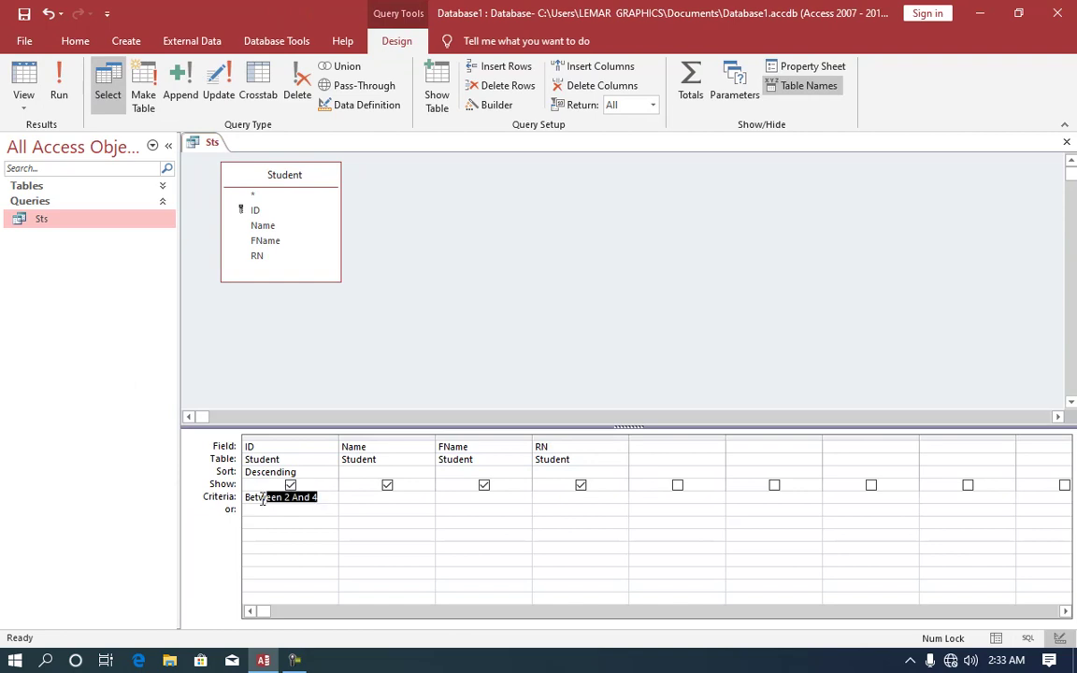
{"action": "key", "text": "Delete"}
{"action": "left_click", "coordinate": [356, 496]}
{"action": "type", "text": "Like"}
{"action": "type", "text": " Ab"}
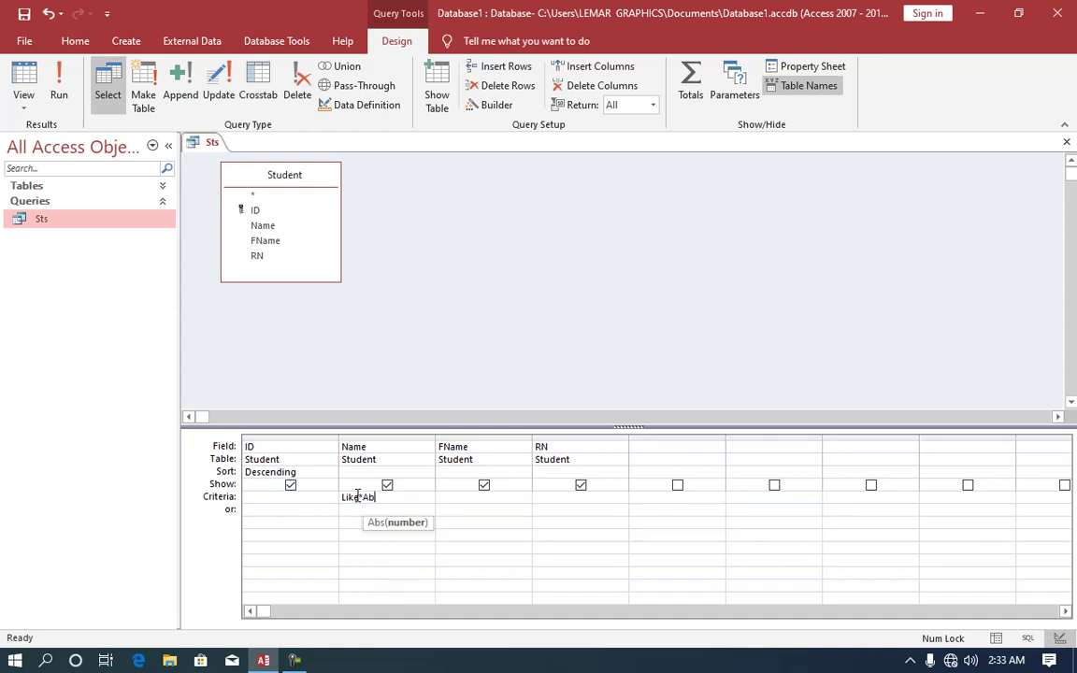
{"action": "key", "text": "BackSpace"}
{"action": "key", "text": "BackSpace"}
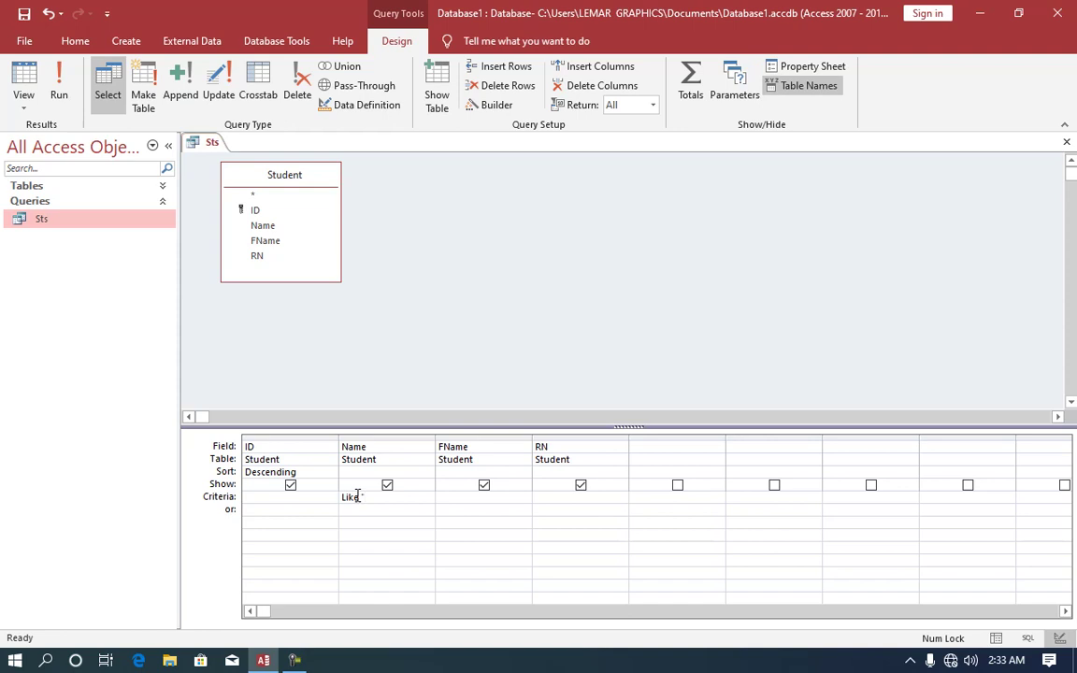
{"action": "type", "text": "a"}
{"action": "type", "text": "*\""}
{"action": "left_click", "coordinate": [52, 84]}
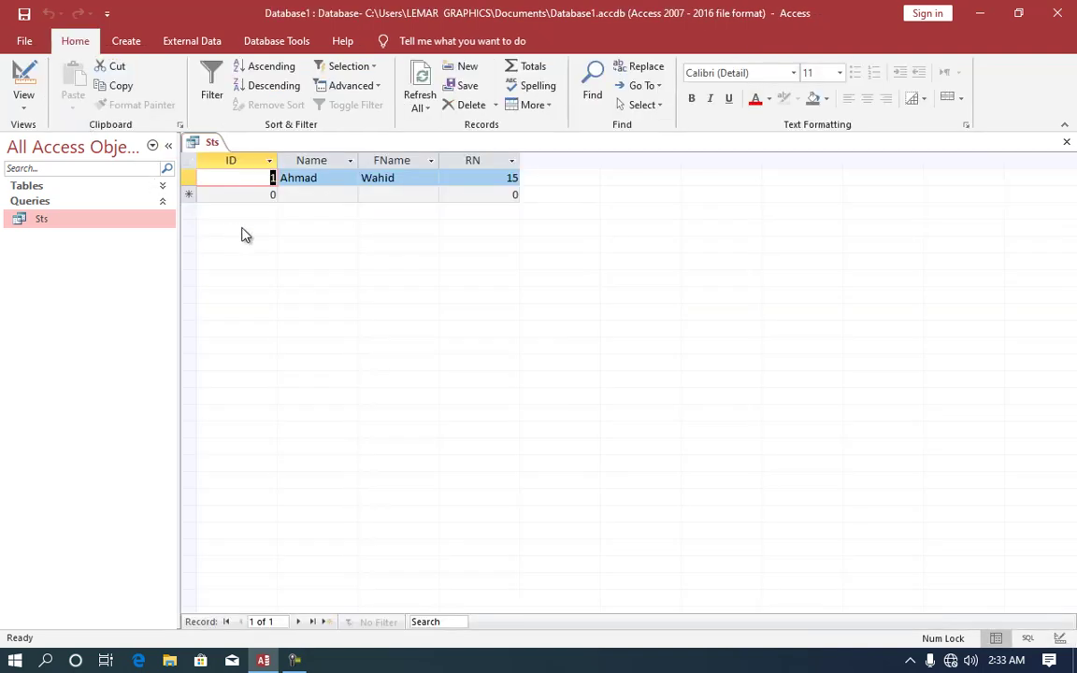
Step: Change the Name criterion to Like "*d" and run to list names ending in d
{"action": "left_click", "coordinate": [23, 79]}
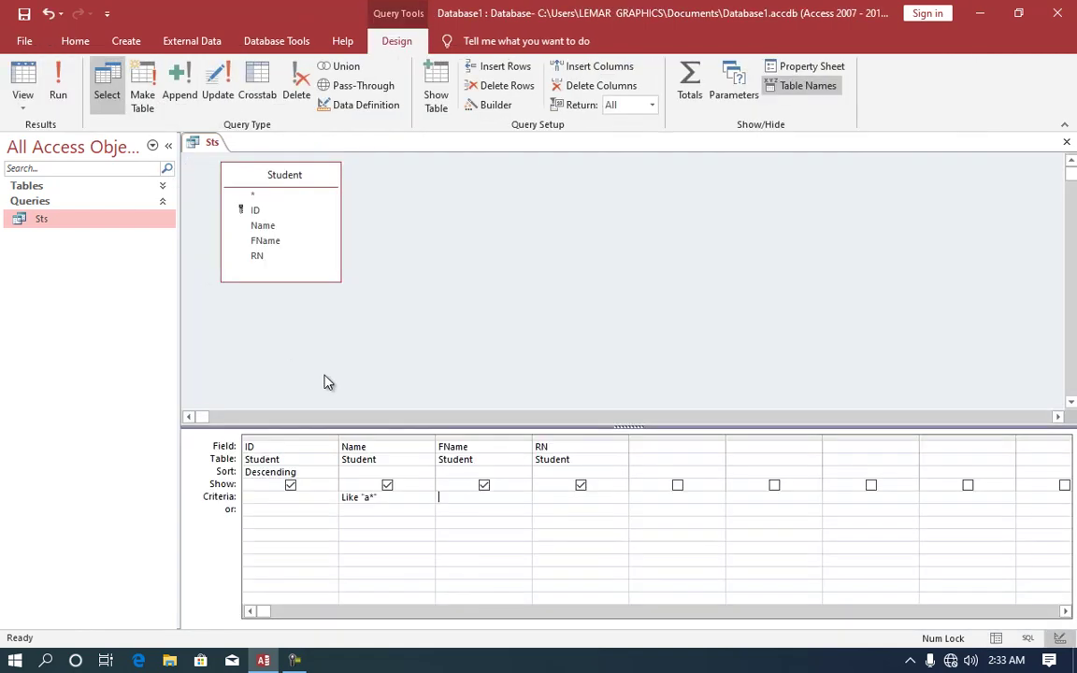
{"action": "left_click", "coordinate": [367, 498]}
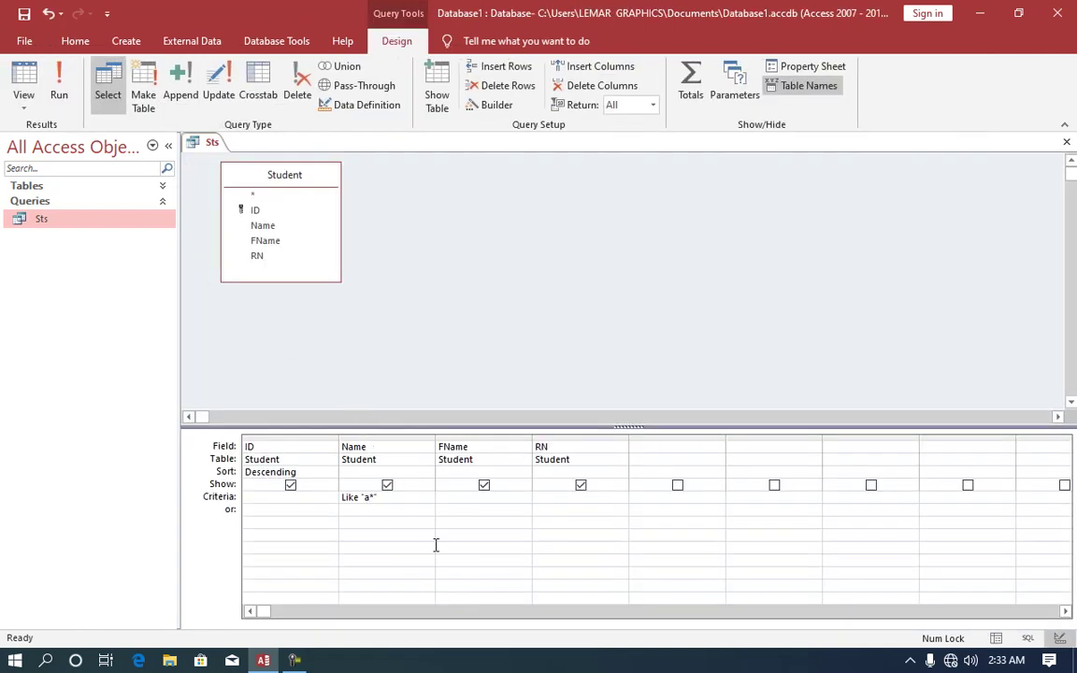
{"action": "key", "text": "BackSpace"}
{"action": "type", "text": "*d"}
{"action": "left_click", "coordinate": [59, 88]}
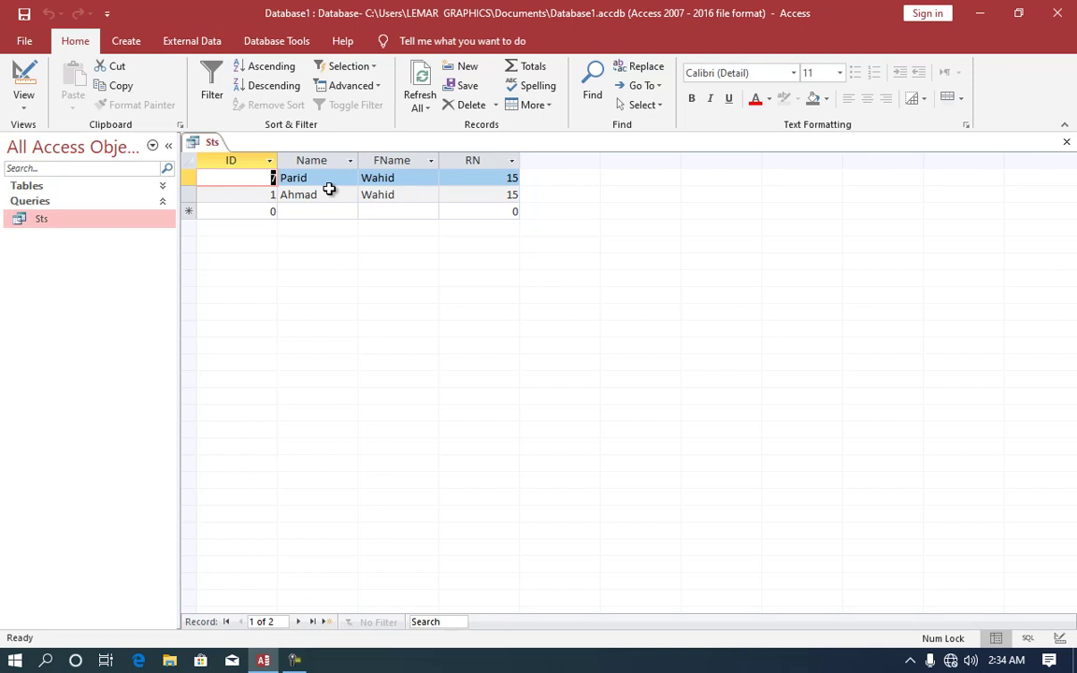
Step: Save and close the Sts query, then reopen it once and close it again
{"action": "key", "text": "ctrl+s"}
{"action": "key", "text": "ctrl+w"}
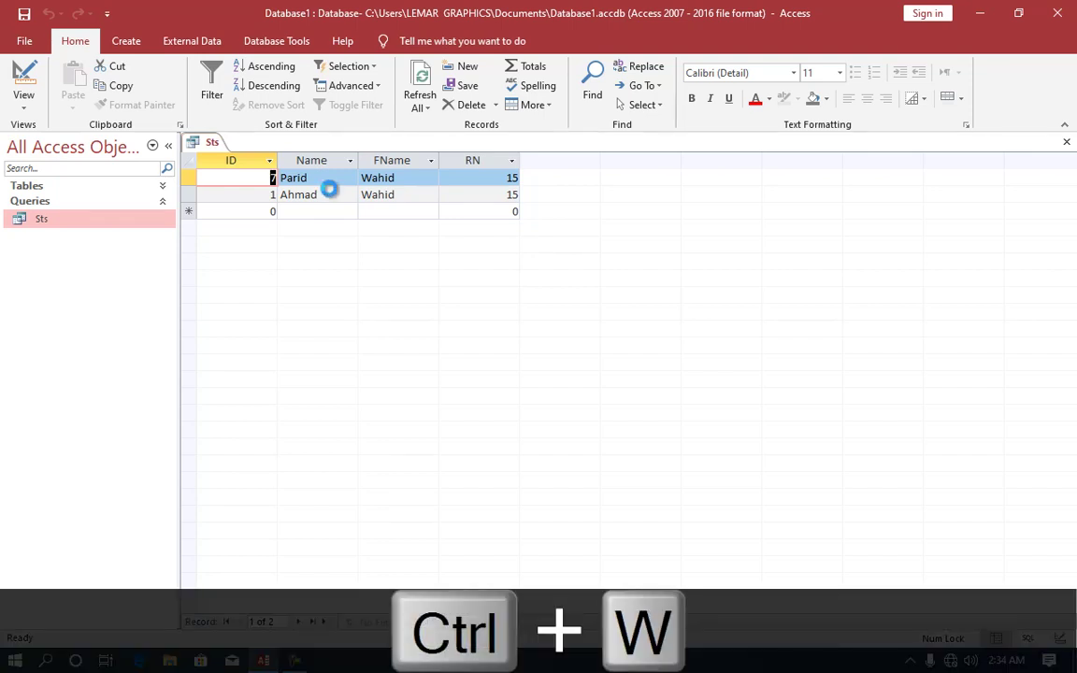
{"action": "double_click", "coordinate": [109, 220]}
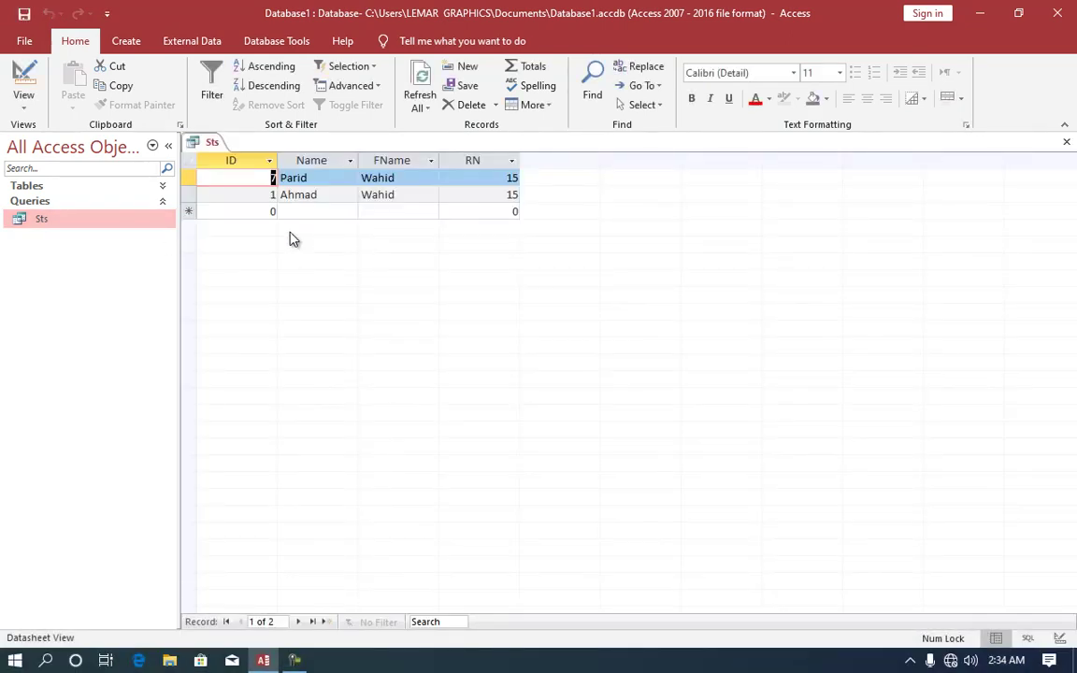
{"action": "key", "text": "ctrl+w"}
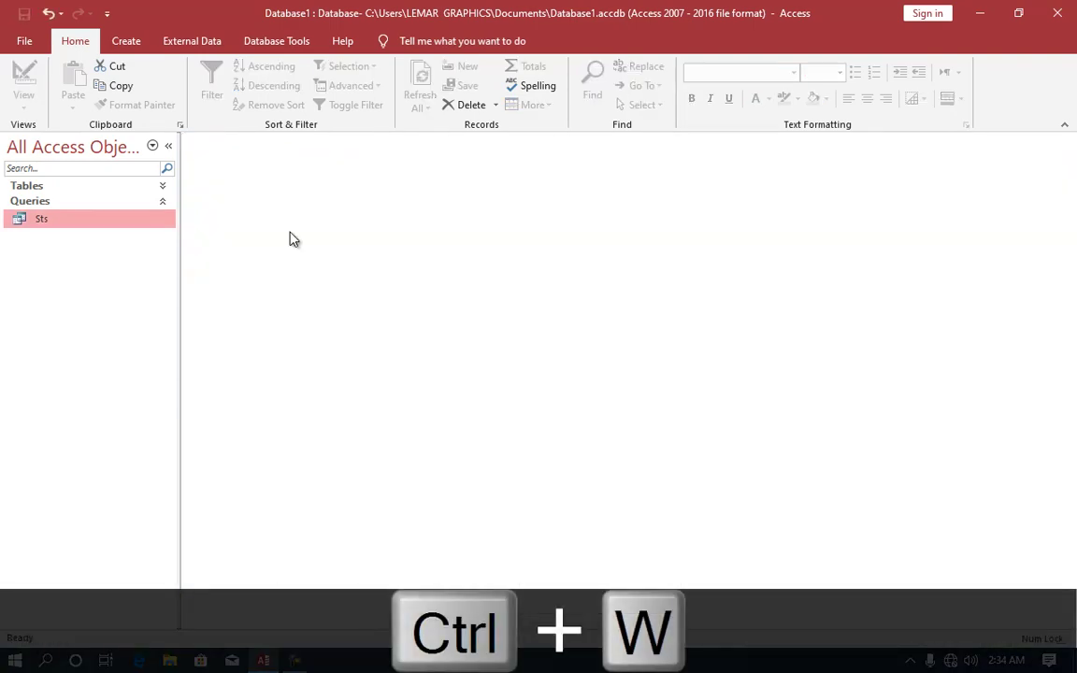
Step: Start a new blank query in Design View without adding tables, then close it
{"action": "left_click", "coordinate": [133, 40]}
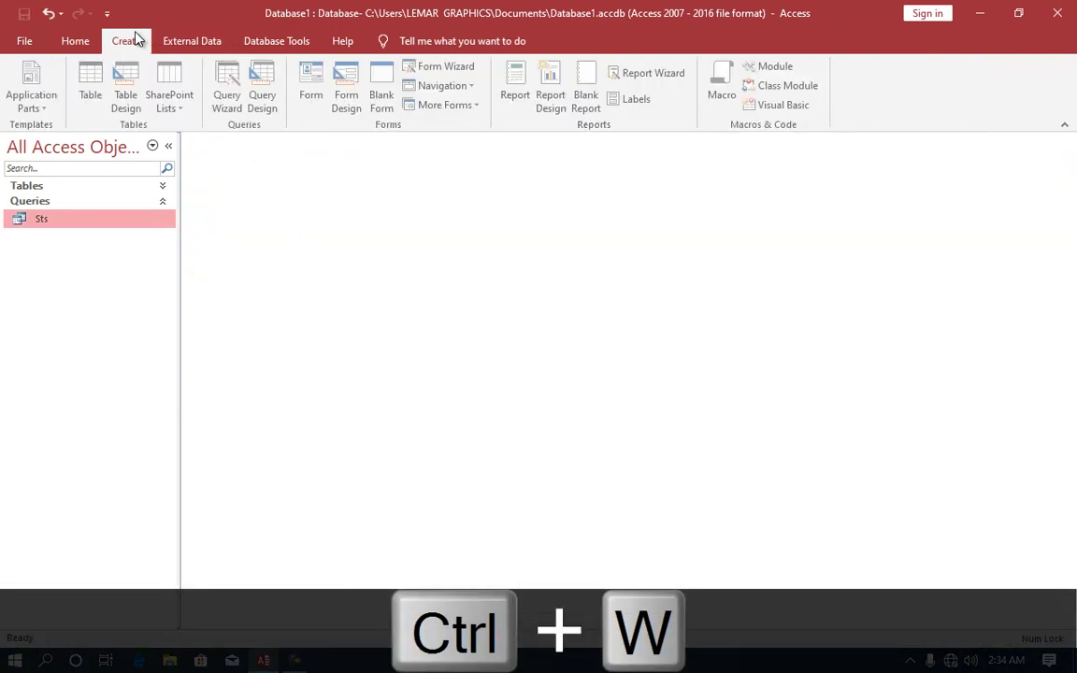
{"action": "left_click", "coordinate": [263, 99]}
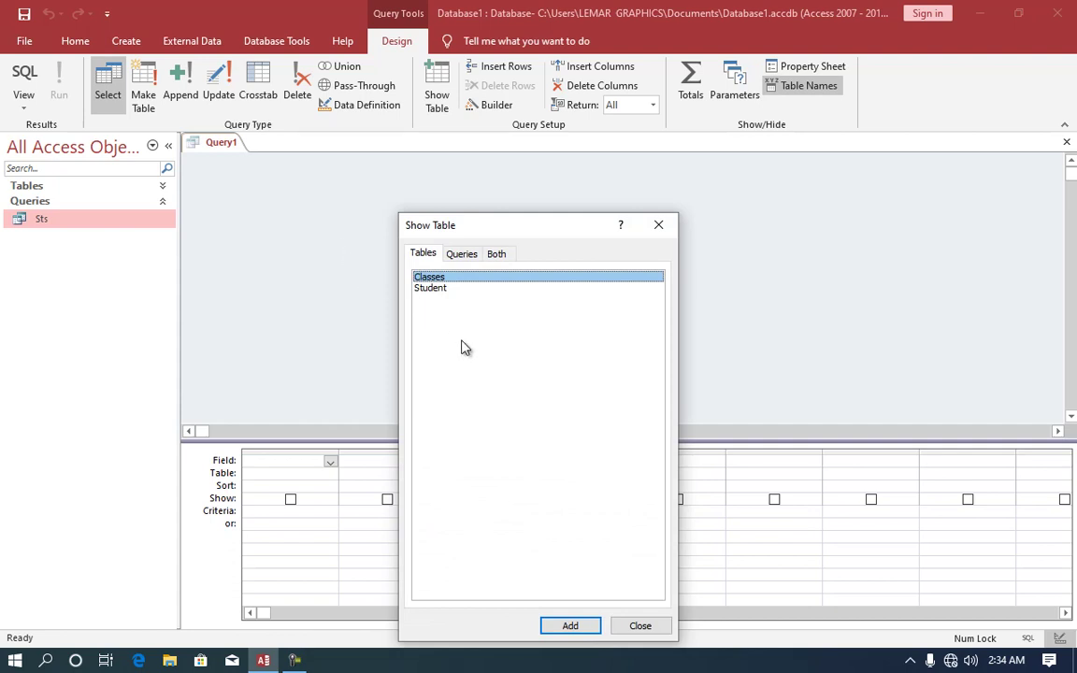
{"action": "left_click", "coordinate": [659, 225]}
{"action": "key", "text": "ctrl+w"}
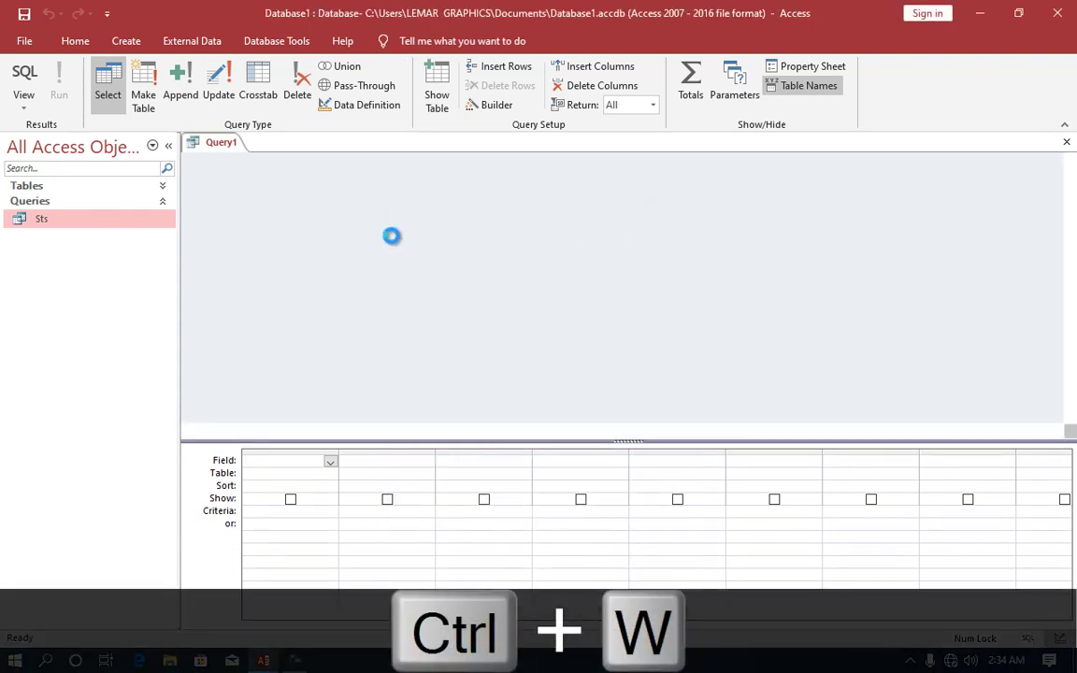